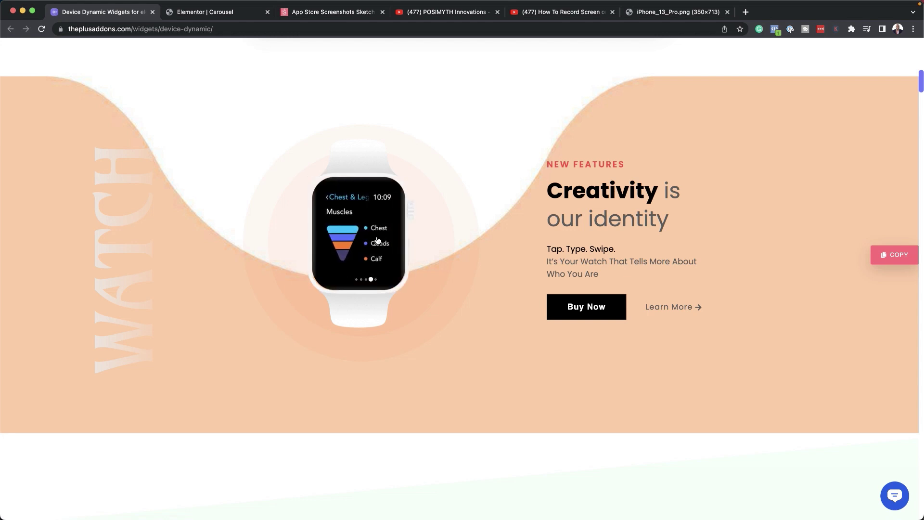
Scroll to the phone demo and page through its carousel with the dots, ending on slide one.
{"action": "scroll", "coordinate": [476, 364], "scroll_direction": "down", "scroll_amount": 1}
{"action": "scroll", "coordinate": [476, 364], "scroll_direction": "down", "scroll_amount": 15}
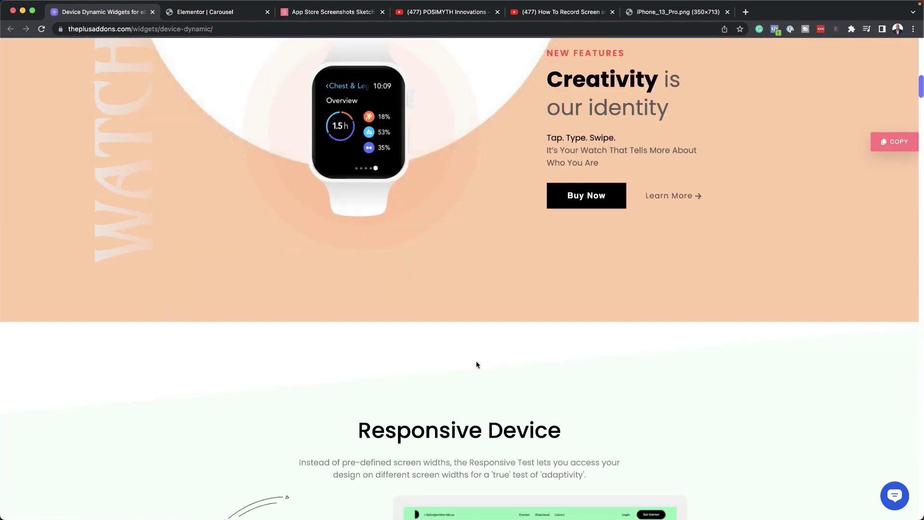
{"action": "scroll", "coordinate": [477, 361], "scroll_direction": "down", "scroll_amount": 20}
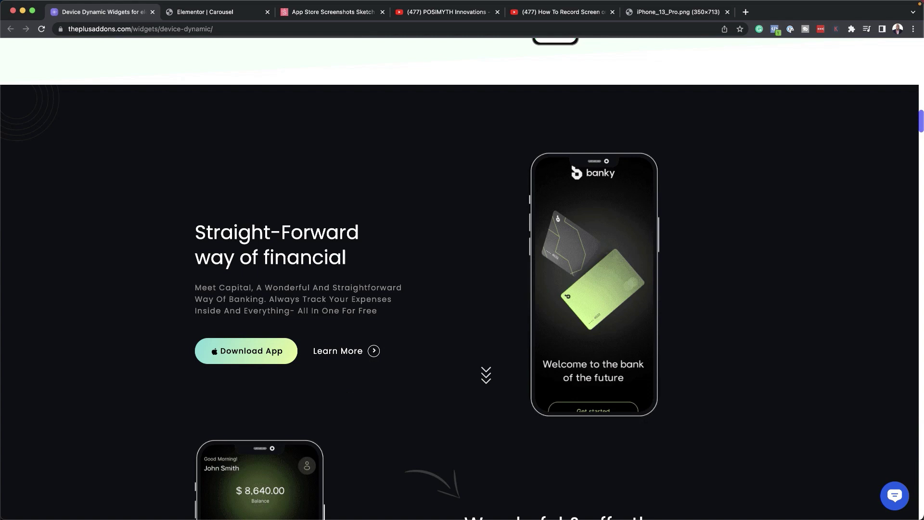
{"action": "scroll", "coordinate": [476, 362], "scroll_direction": "down", "scroll_amount": 15}
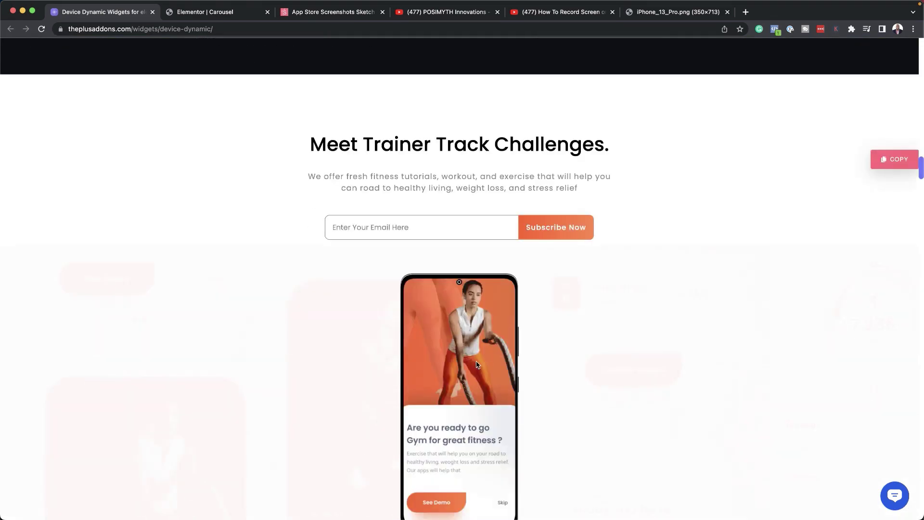
{"action": "scroll", "coordinate": [476, 361], "scroll_direction": "down", "scroll_amount": 1}
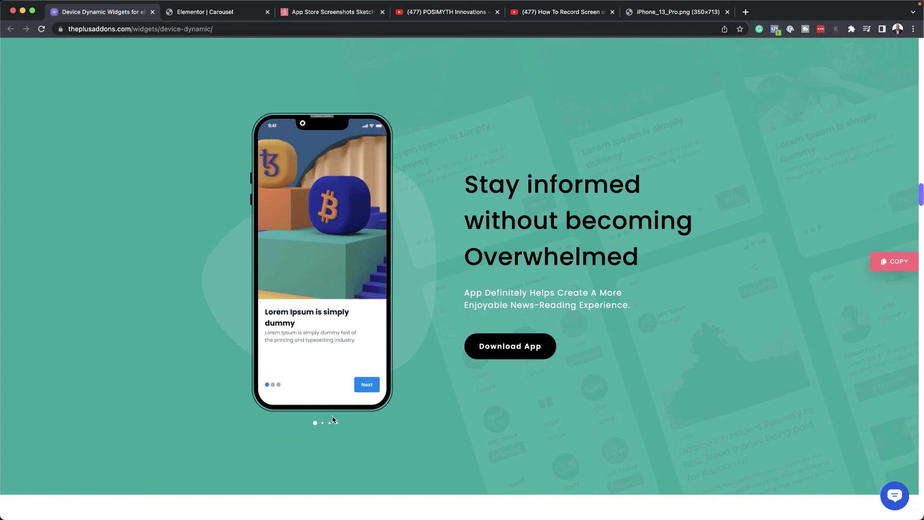
{"action": "left_click", "coordinate": [322, 423]}
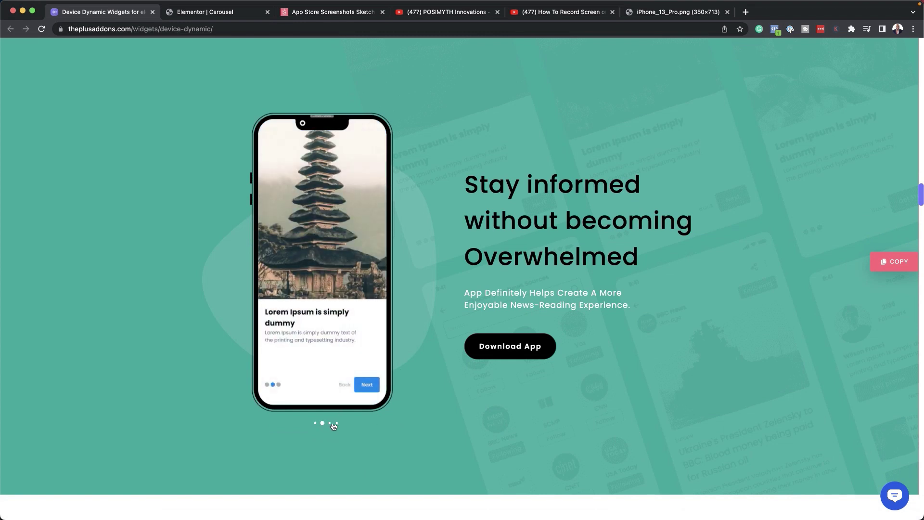
{"action": "left_click", "coordinate": [330, 423]}
{"action": "left_click", "coordinate": [337, 423]}
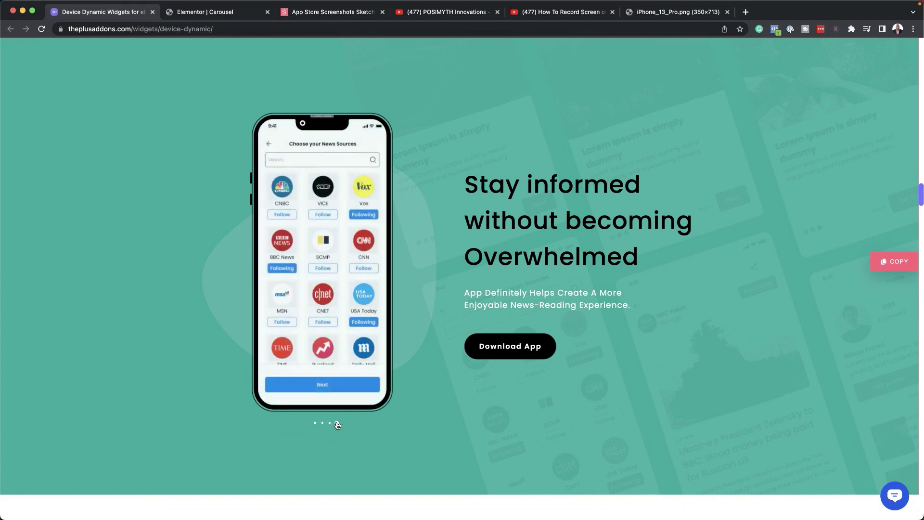
{"action": "left_click", "coordinate": [315, 423]}
Scroll further and advance the dashboard carousel past the calendar slide with its right arrow.
{"action": "scroll", "coordinate": [538, 405], "scroll_direction": "down", "scroll_amount": 10}
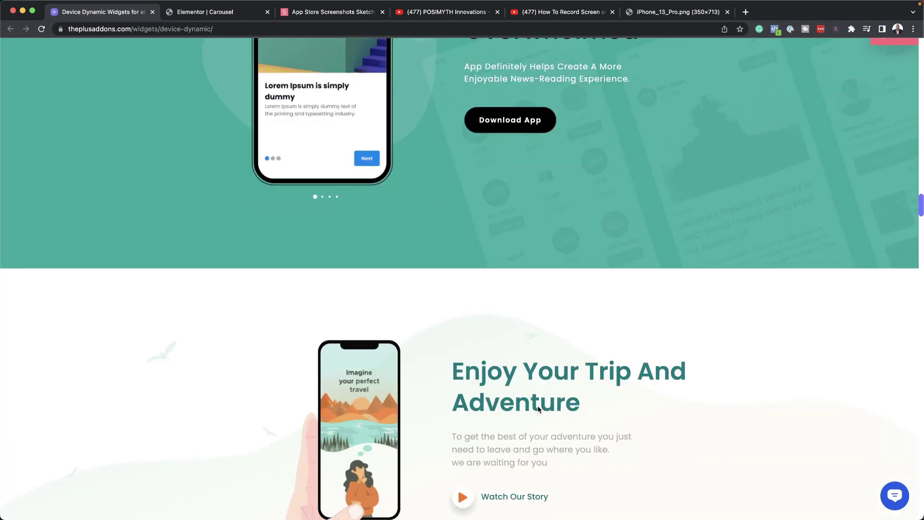
{"action": "scroll", "coordinate": [538, 409], "scroll_direction": "down", "scroll_amount": 20}
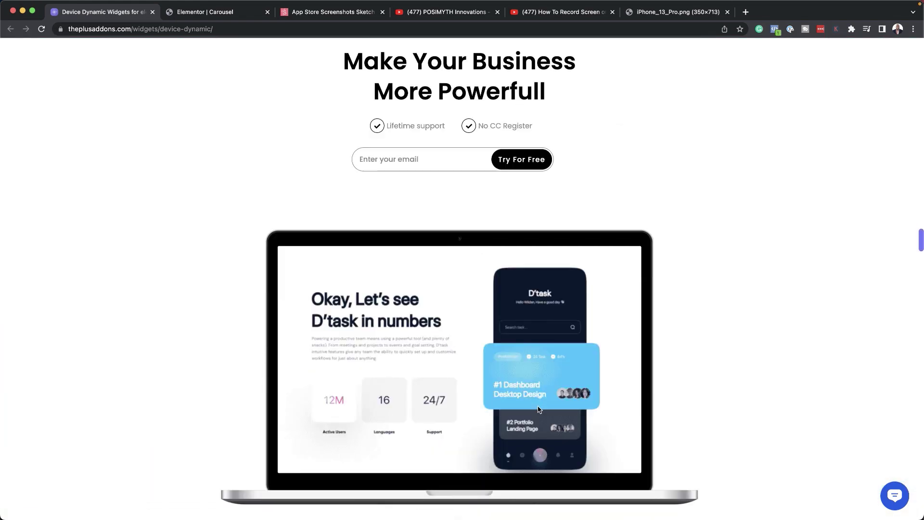
{"action": "scroll", "coordinate": [538, 408], "scroll_direction": "down", "scroll_amount": 11}
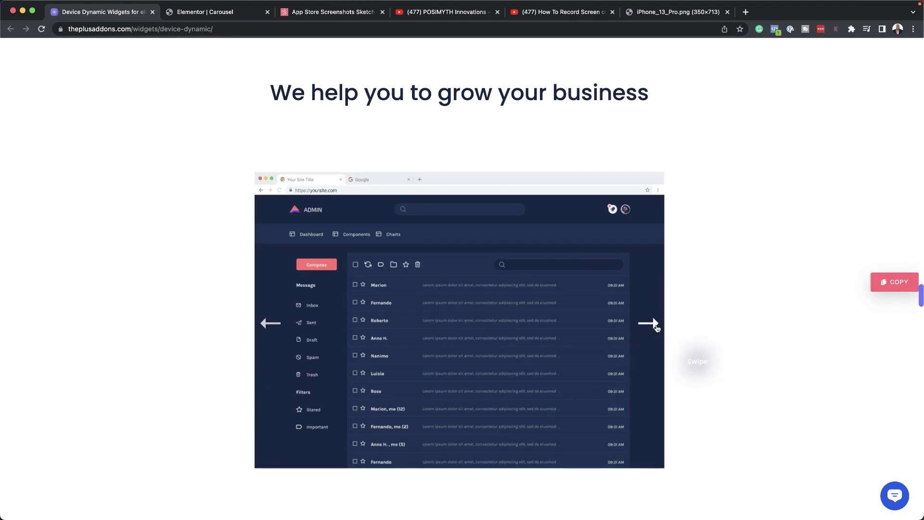
{"action": "left_click", "coordinate": [655, 324]}
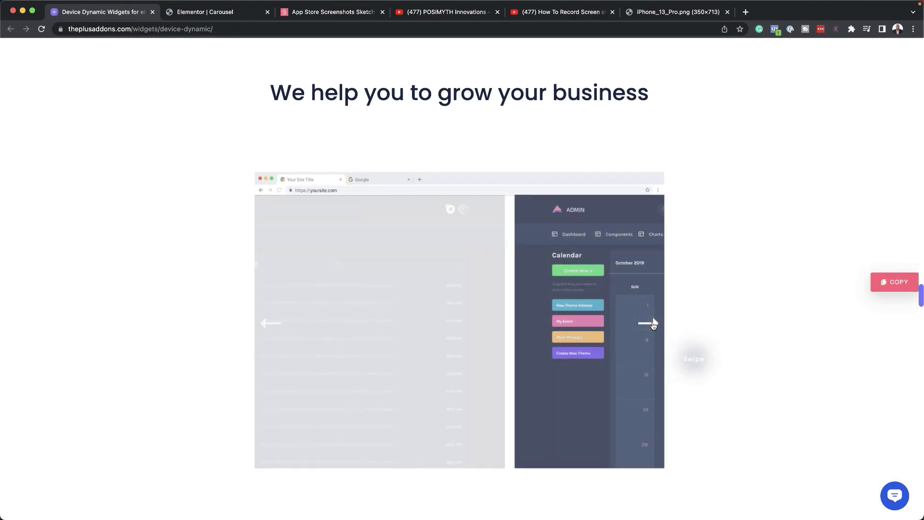
{"action": "left_click", "coordinate": [655, 324]}
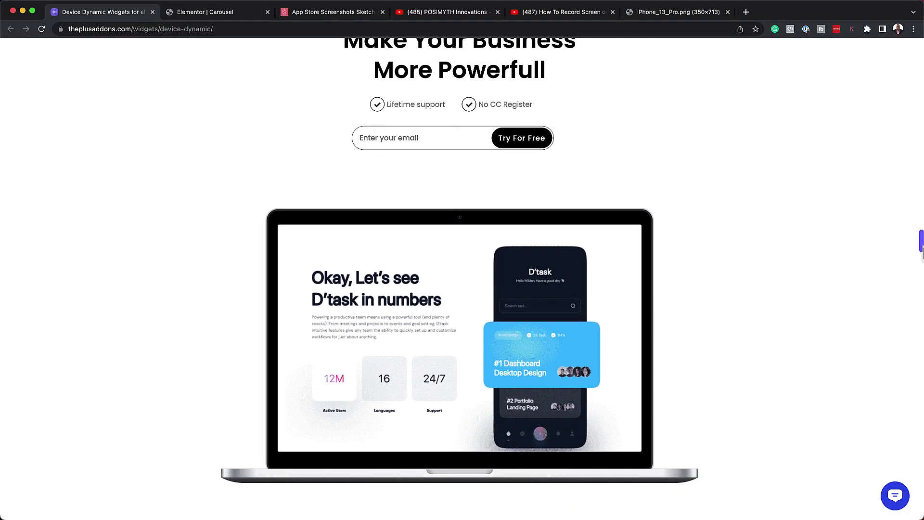
{"action": "scroll", "coordinate": [459, 269], "scroll_direction": "down", "scroll_amount": 5}
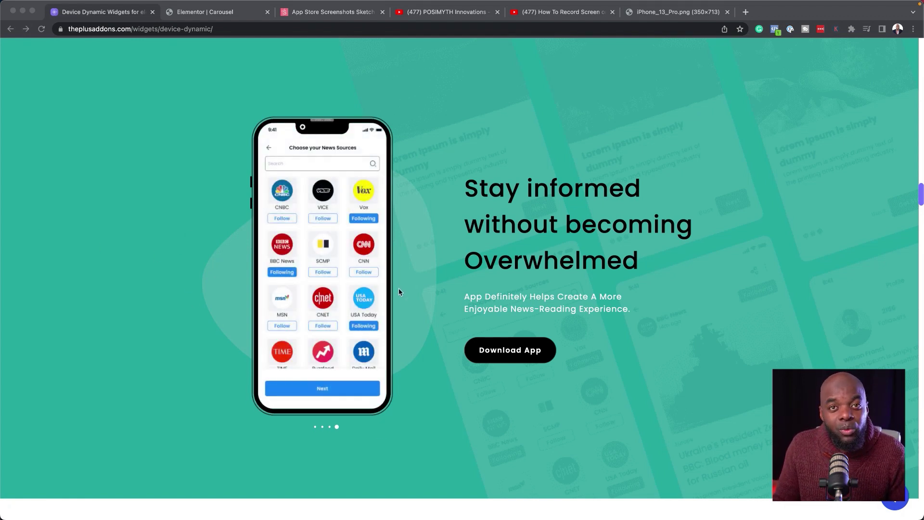
Copy the teal 'Stay informed' section, then go to the 'Elementor | Carousel' editor tab.
{"action": "left_click", "coordinate": [708, 297]}
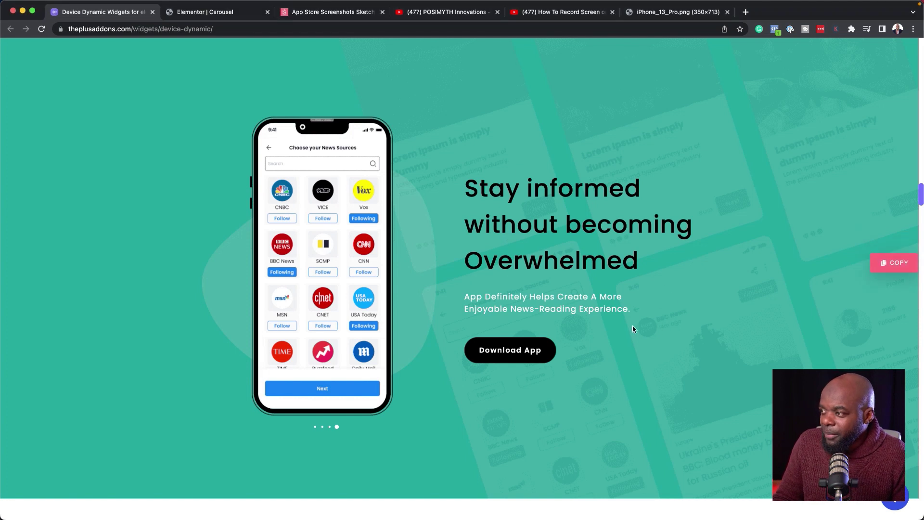
{"action": "left_click", "coordinate": [901, 268]}
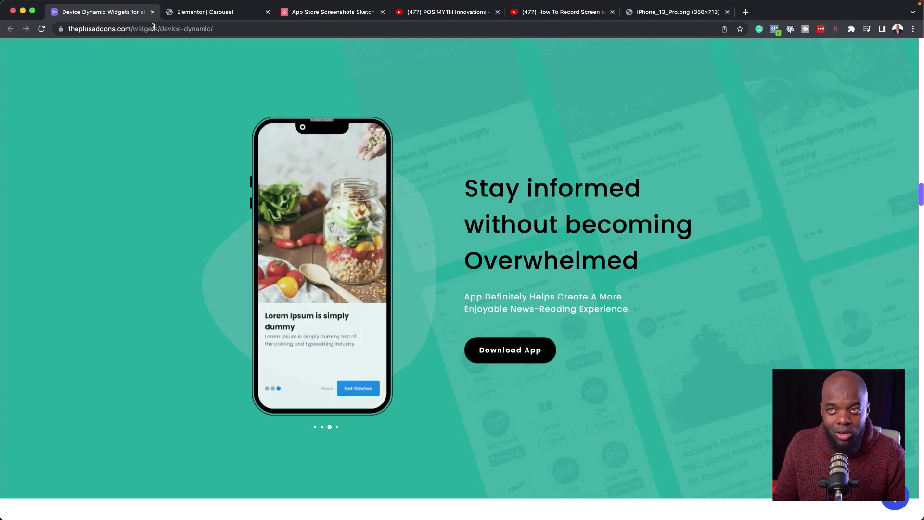
{"action": "left_click", "coordinate": [198, 15]}
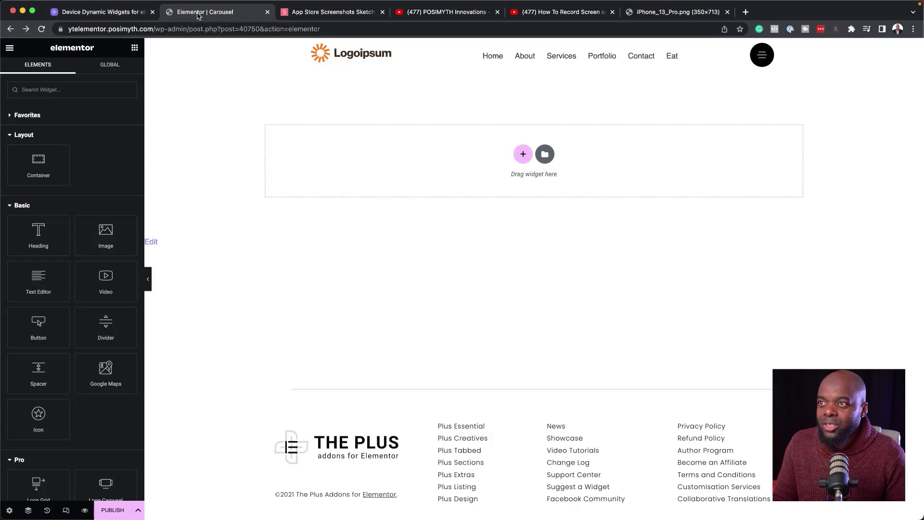
Add a single-column container and Plus Paste the copied 'Stay informed' section into it.
{"action": "left_click", "coordinate": [523, 155]}
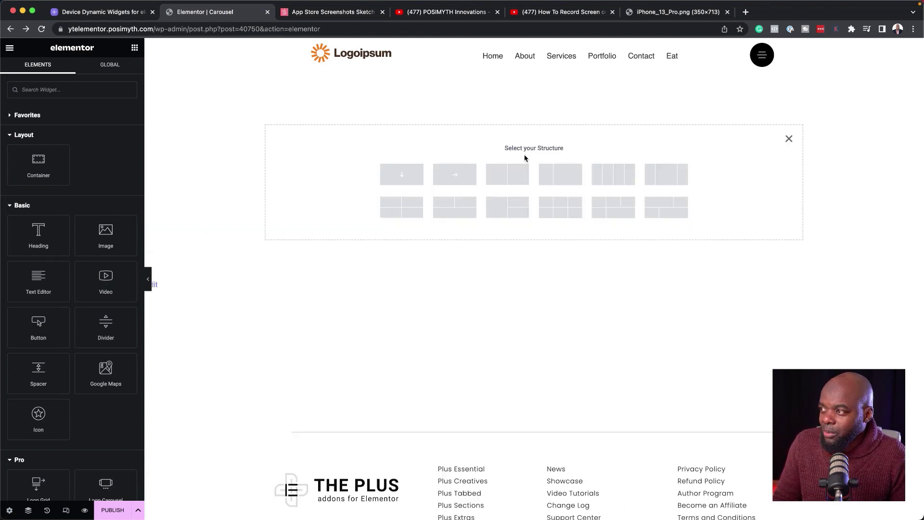
{"action": "left_click", "coordinate": [407, 177]}
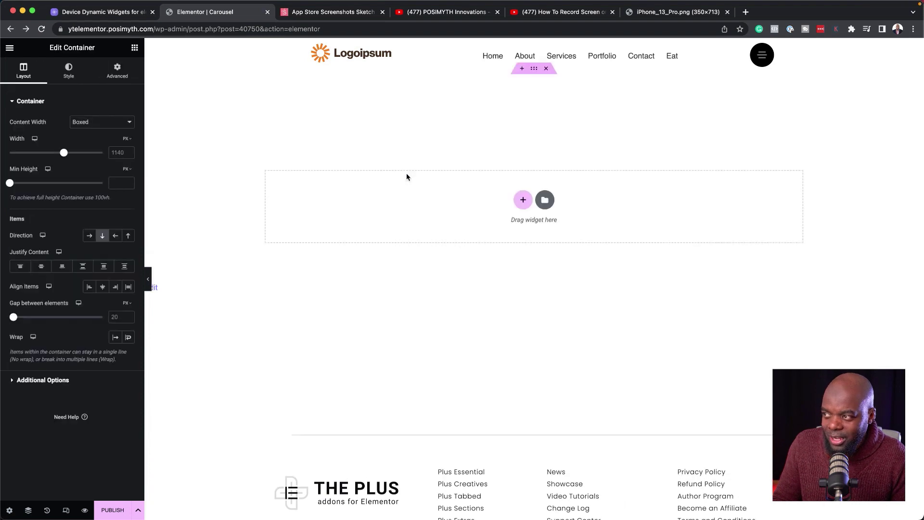
{"action": "right_click", "coordinate": [447, 103]}
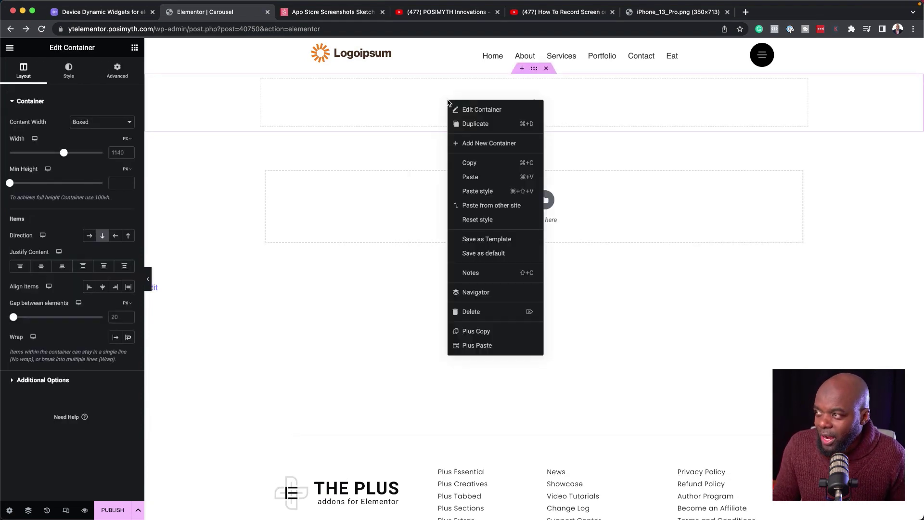
{"action": "left_click", "coordinate": [491, 346]}
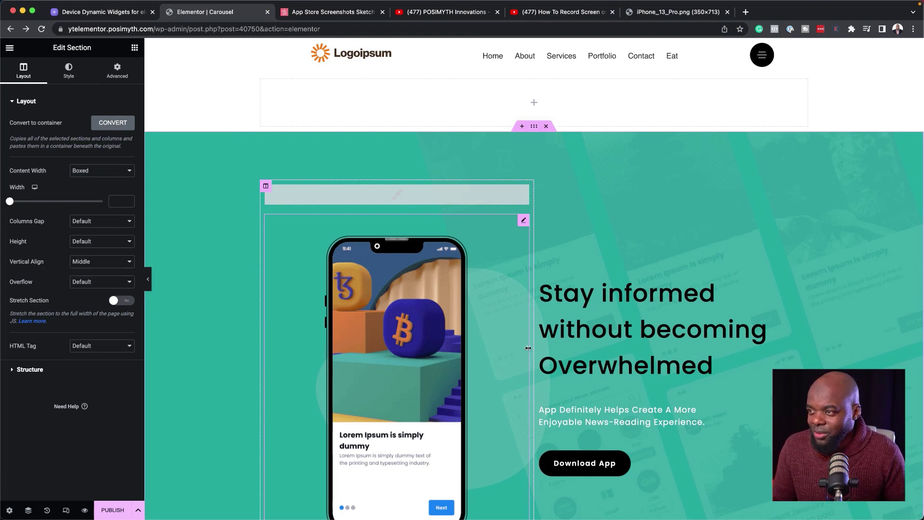
Open the pasted Device Dynamic widget's settings and check the iPhone_13_Pro.png frame image.
{"action": "scroll", "coordinate": [529, 349], "scroll_direction": "down", "scroll_amount": 3}
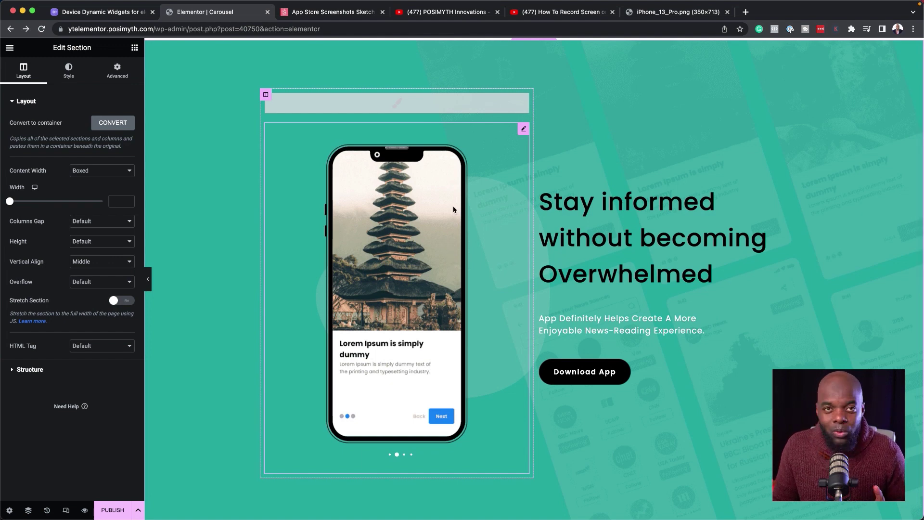
{"action": "left_click", "coordinate": [523, 129]}
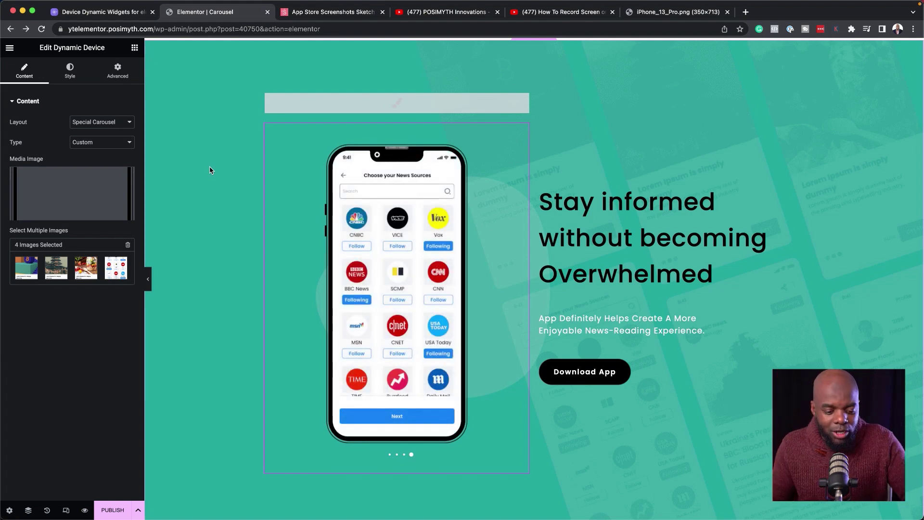
{"action": "left_click", "coordinate": [649, 16]}
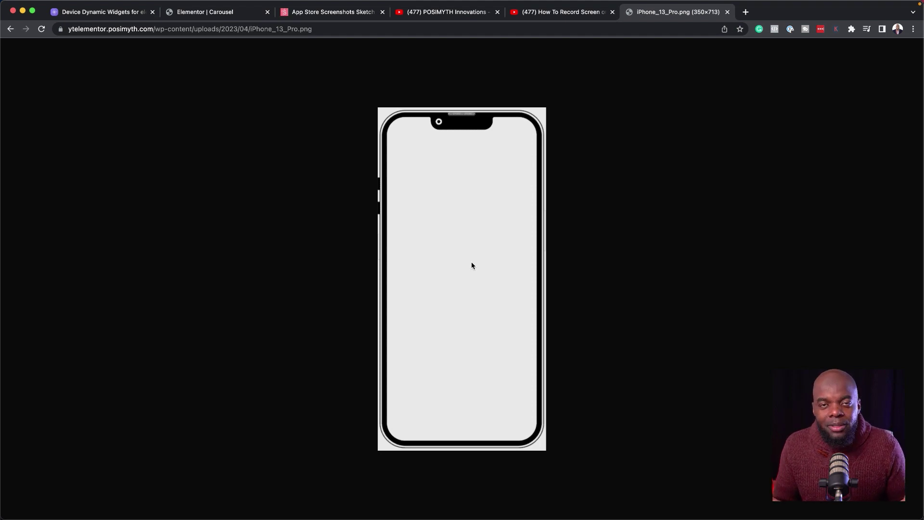
{"action": "left_click", "coordinate": [224, 15]}
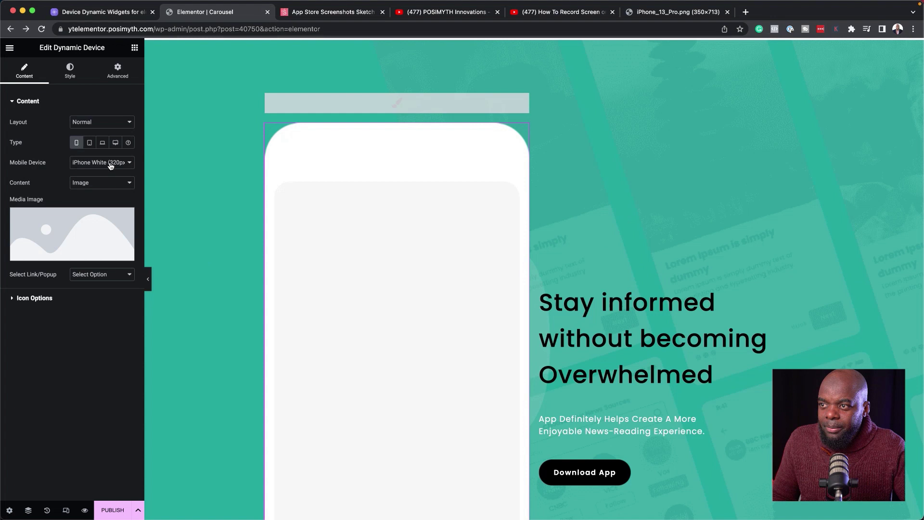
Switch the widget to the Special Carousel layout with an iPhone X Black (320px x 672px) device.
{"action": "scroll", "coordinate": [189, 263], "scroll_direction": "down", "scroll_amount": 1}
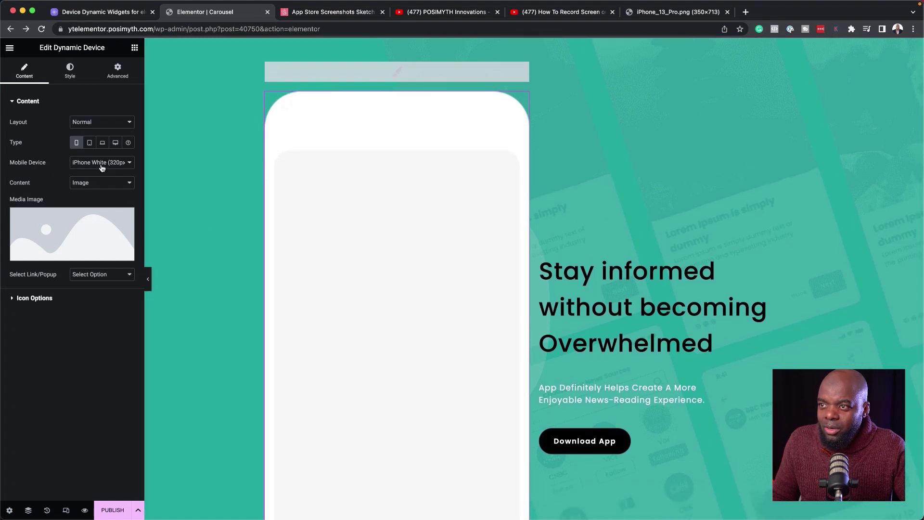
{"action": "left_click", "coordinate": [102, 163]}
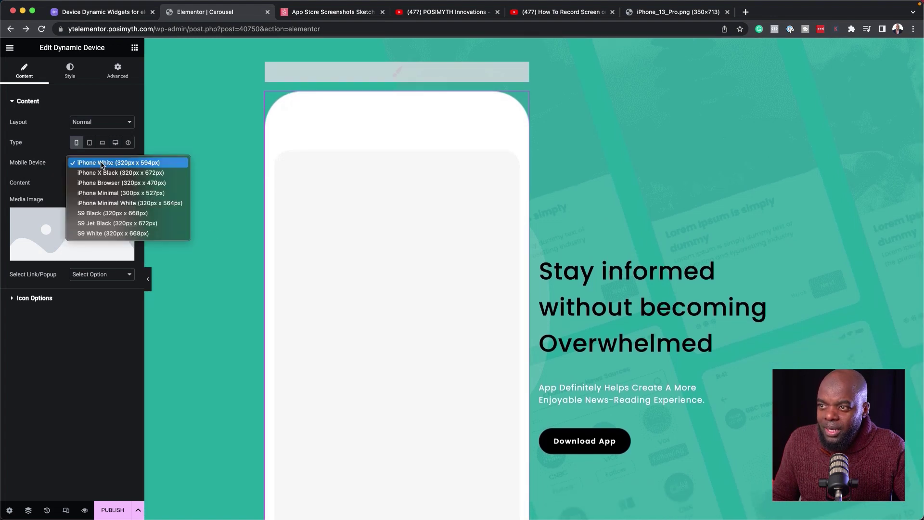
{"action": "left_click", "coordinate": [173, 177]}
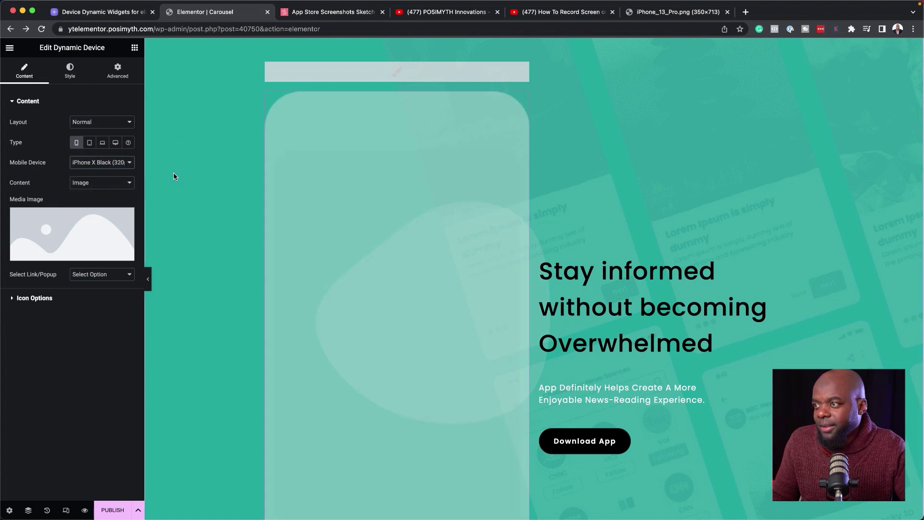
{"action": "scroll", "coordinate": [585, 221], "scroll_direction": "down", "scroll_amount": 2}
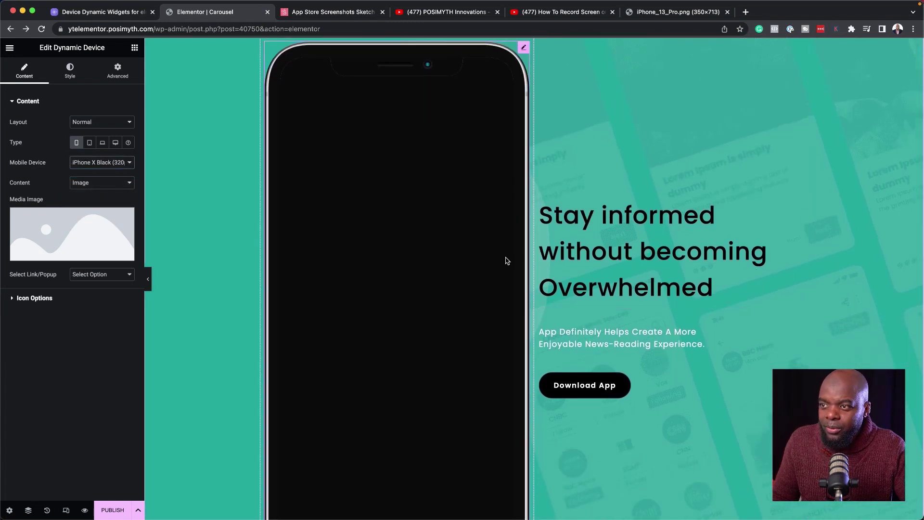
{"action": "scroll", "coordinate": [505, 259], "scroll_direction": "down", "scroll_amount": 1}
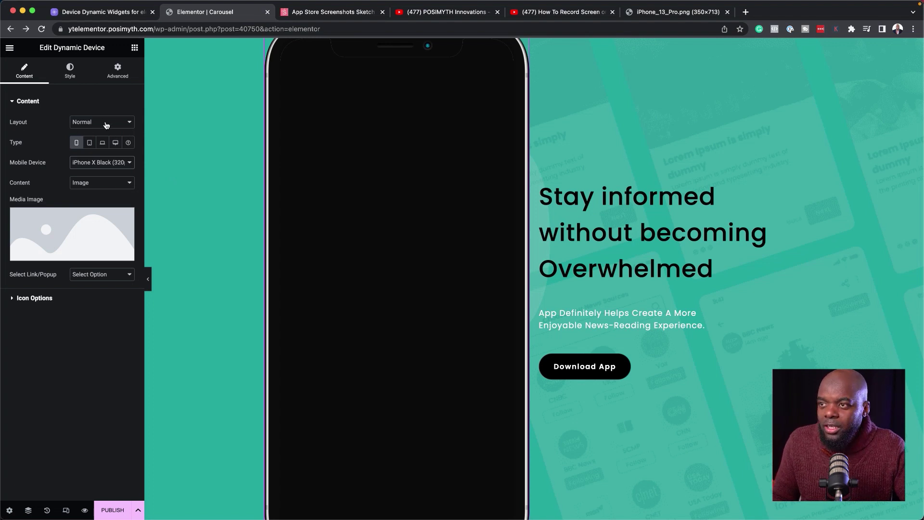
{"action": "left_click", "coordinate": [106, 126]}
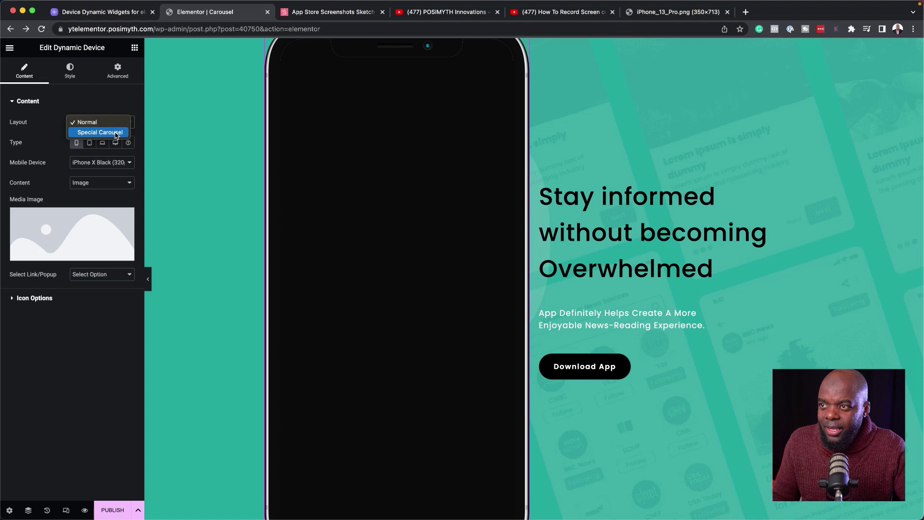
{"action": "left_click", "coordinate": [116, 133]}
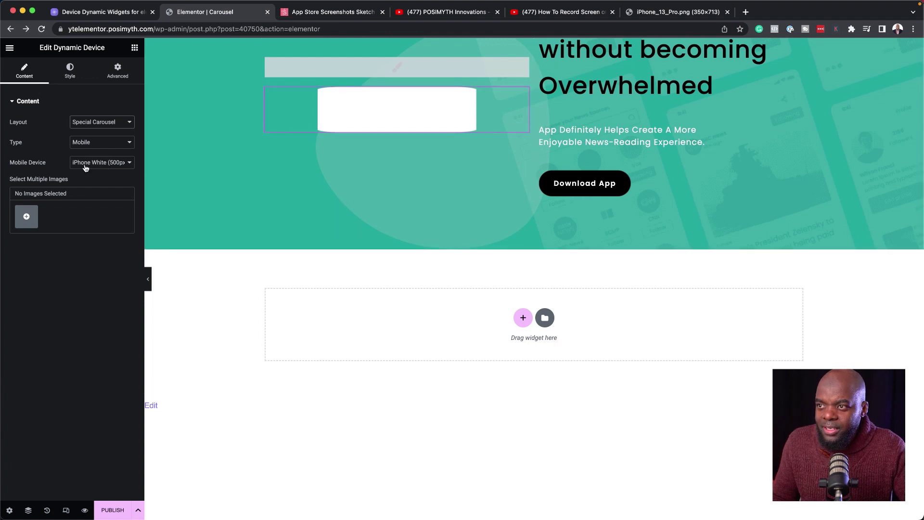
{"action": "left_click", "coordinate": [116, 165]}
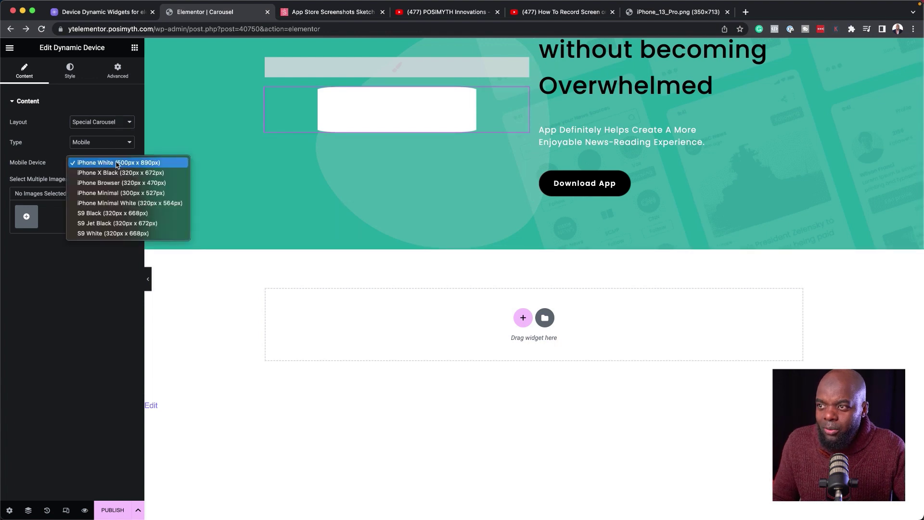
{"action": "left_click", "coordinate": [157, 174]}
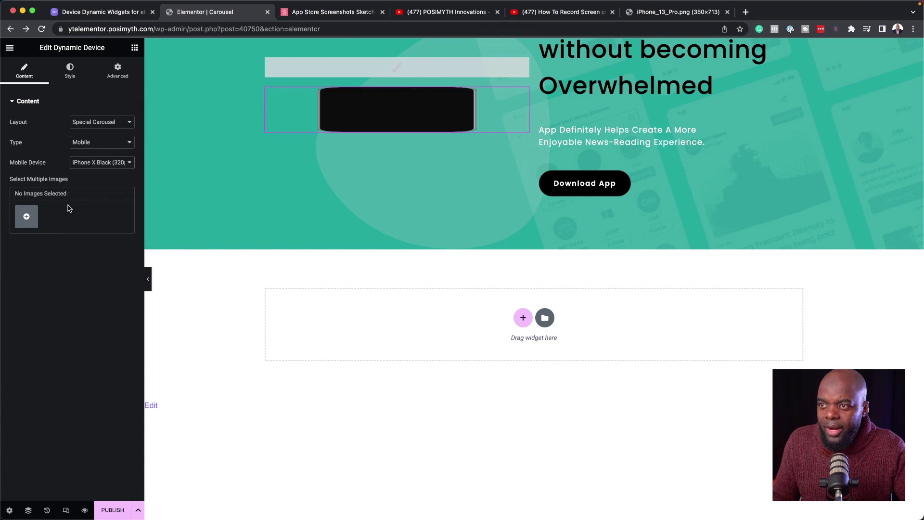
Switch to the App Store Screenshots Sketch Resource page tab.
{"action": "left_click", "coordinate": [331, 13]}
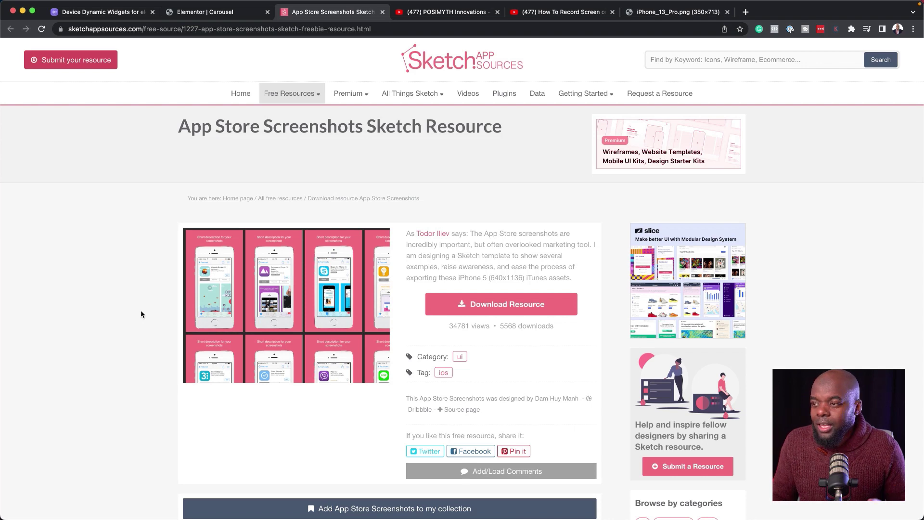
Insert a gallery of the Skype, Darkroom and Captain Rocket screenshots into the phone carousel.
{"action": "left_click", "coordinate": [206, 12]}
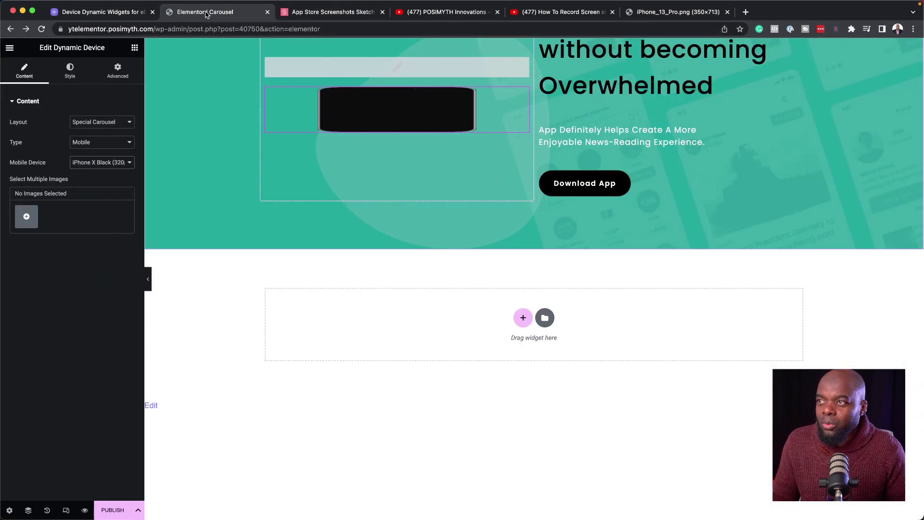
{"action": "left_click", "coordinate": [27, 217]}
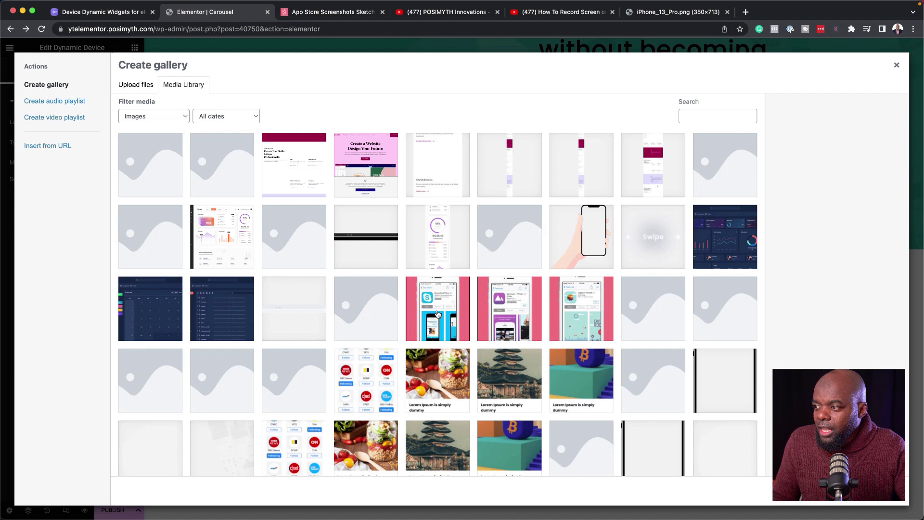
{"action": "left_click", "coordinate": [439, 317]}
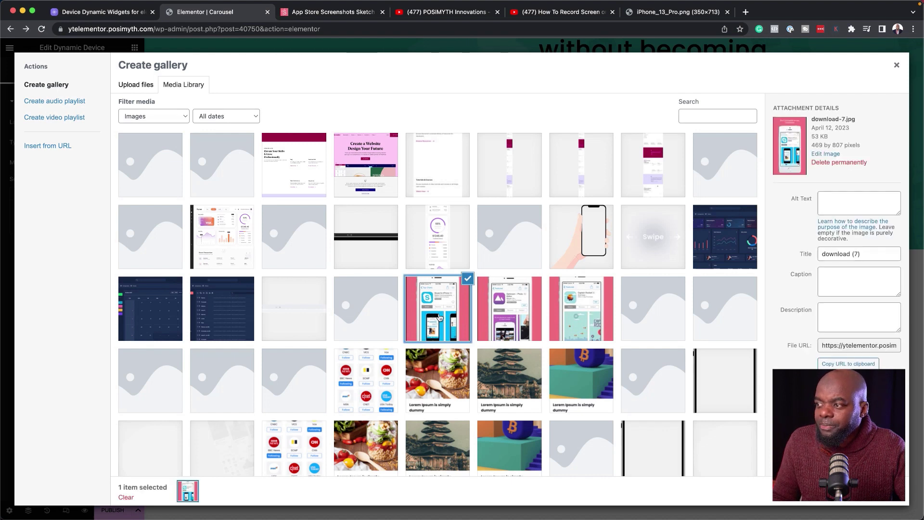
{"action": "left_click", "coordinate": [510, 310]}
{"action": "left_click", "coordinate": [578, 308]}
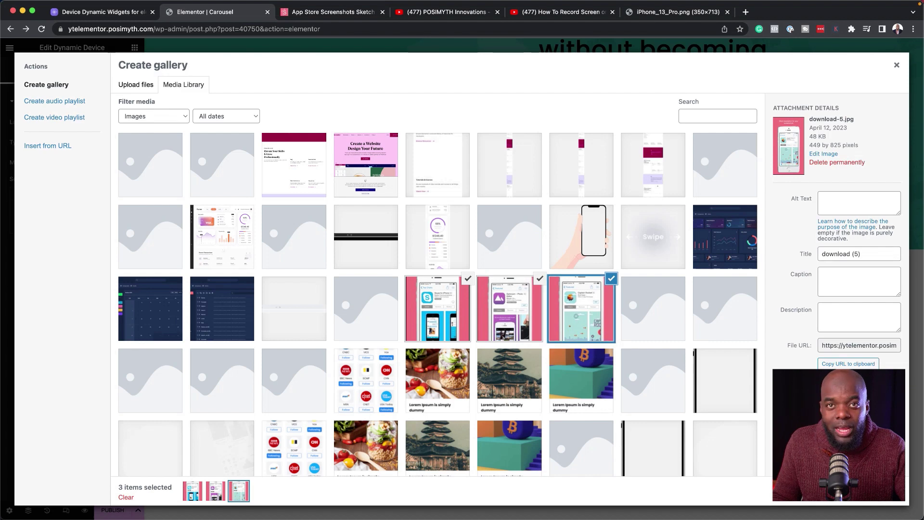
{"action": "left_click", "coordinate": [866, 490]}
{"action": "left_click", "coordinate": [881, 498]}
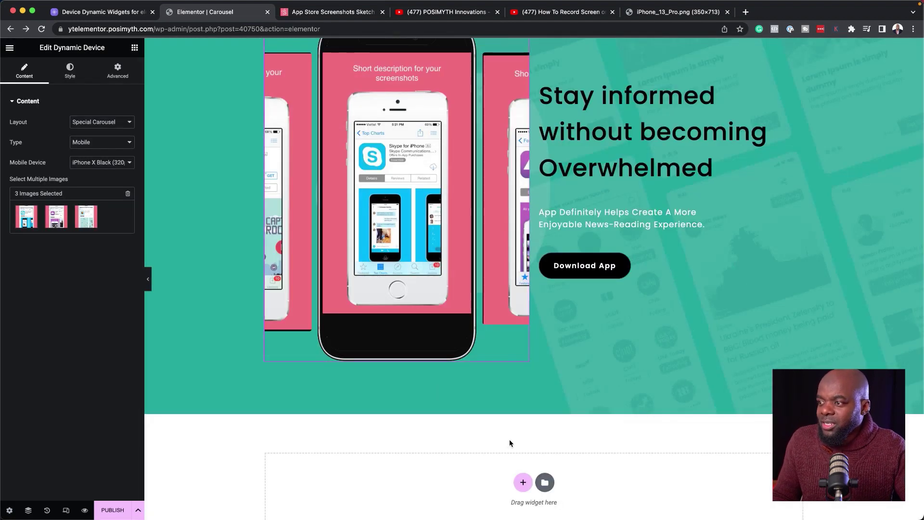
In the Style tab, test the Infinite and Autoplay toggles, leaving Infinite on and Autoplay off.
{"action": "scroll", "coordinate": [527, 389], "scroll_direction": "up", "scroll_amount": 1}
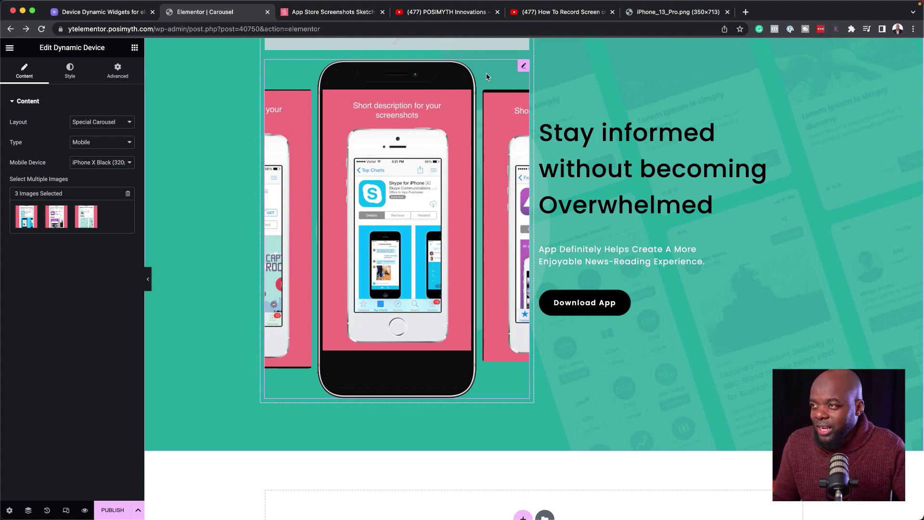
{"action": "left_click", "coordinate": [72, 71]}
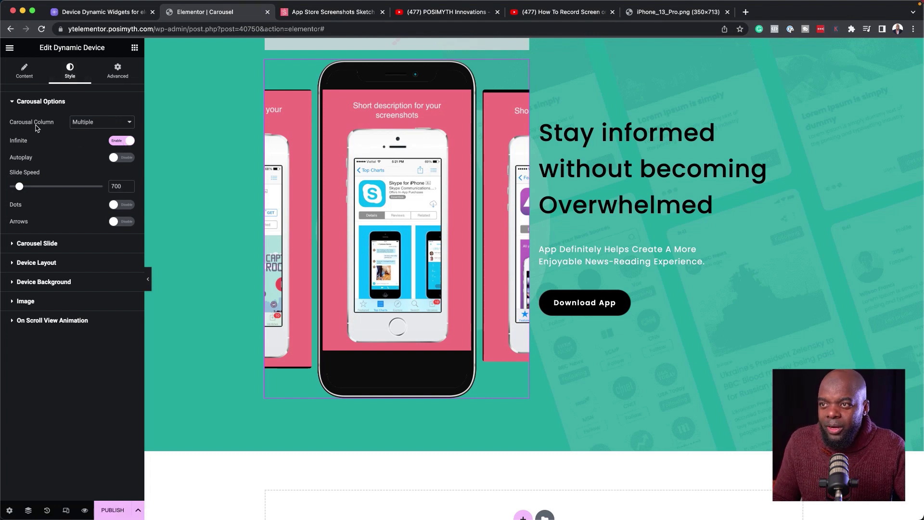
{"action": "left_click", "coordinate": [115, 142]}
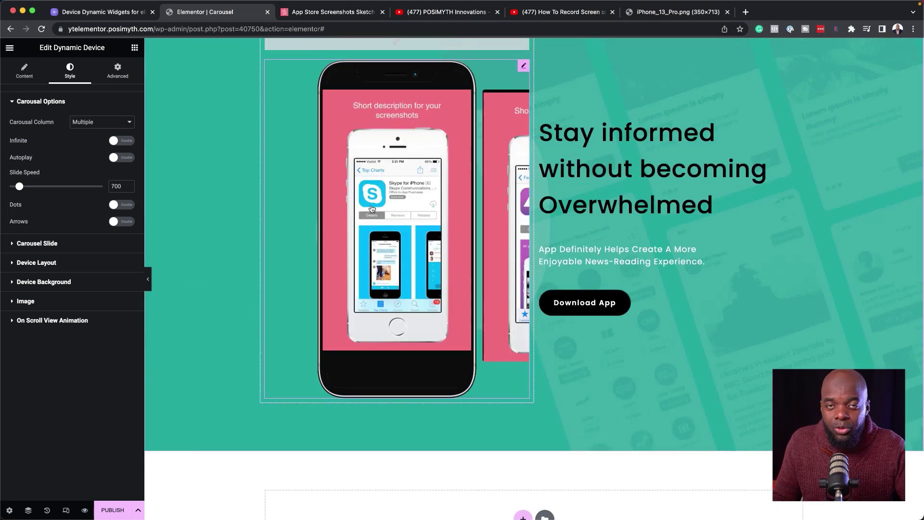
{"action": "left_click", "coordinate": [131, 142]}
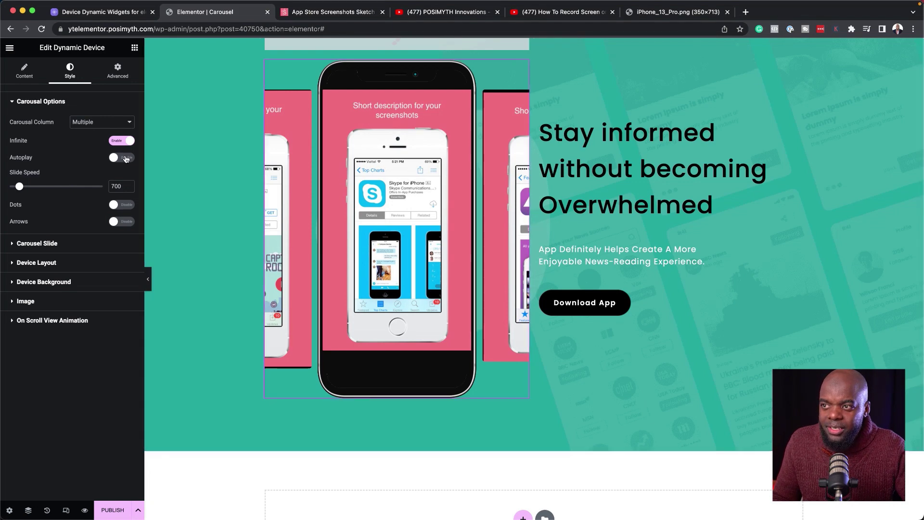
{"action": "left_click", "coordinate": [126, 159]}
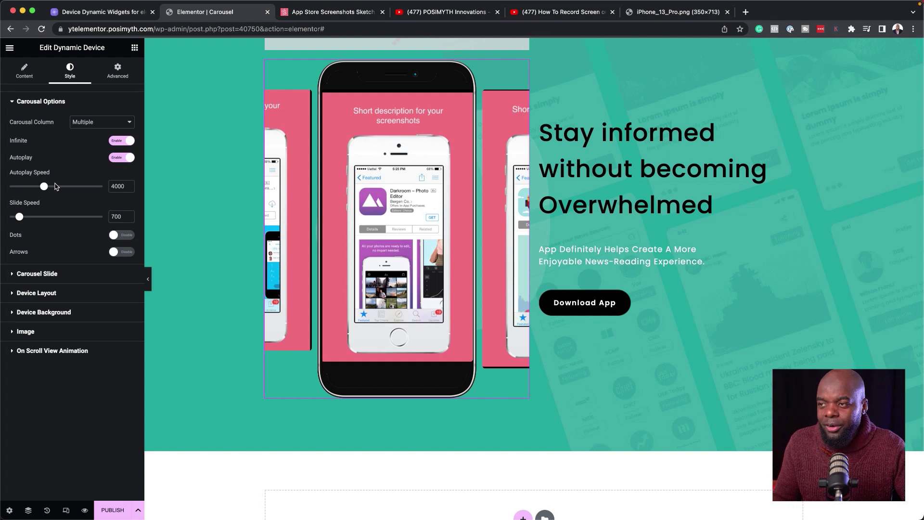
{"action": "left_click", "coordinate": [116, 158]}
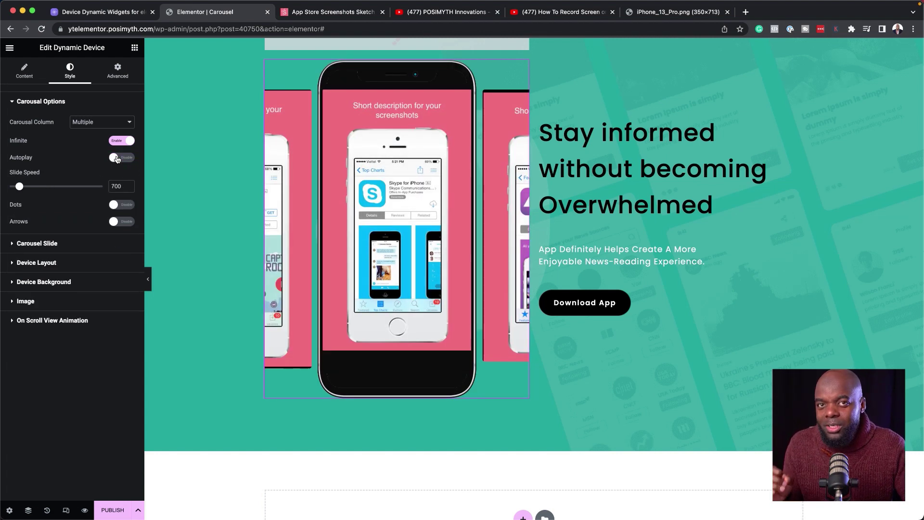
Enable carousel dots, enlarge them in Carousel Dots, and test them by jumping to Captain Rocket.
{"action": "left_click", "coordinate": [127, 206]}
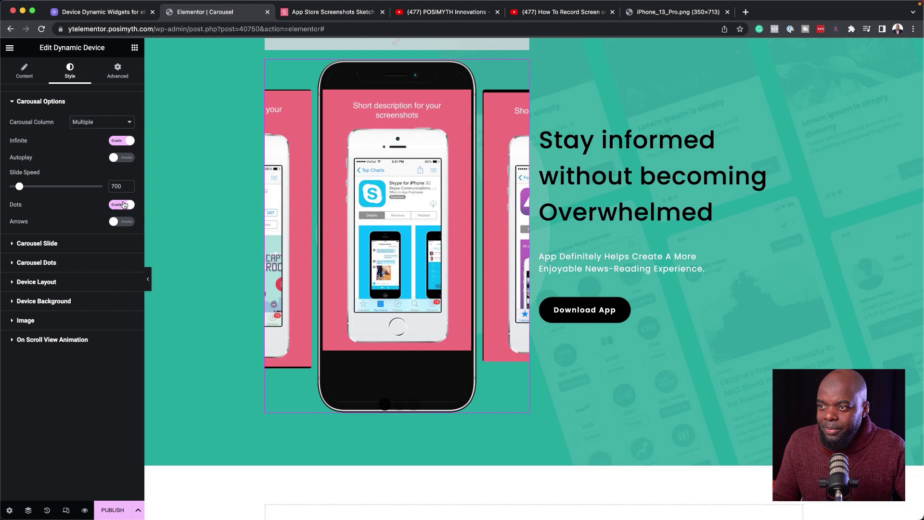
{"action": "scroll", "coordinate": [391, 400], "scroll_direction": "down", "scroll_amount": 1}
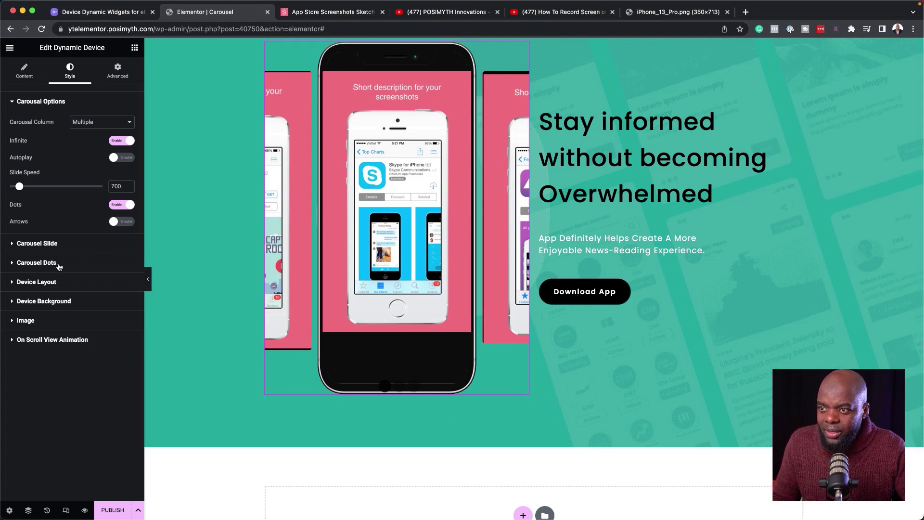
{"action": "left_click", "coordinate": [58, 265]}
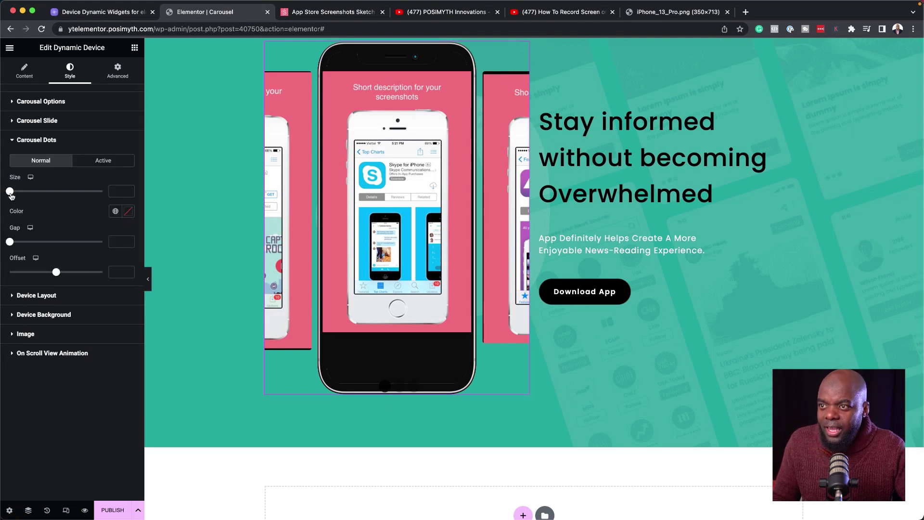
{"action": "left_click_drag", "start_coordinate": [11, 194], "coordinate": [35, 196]}
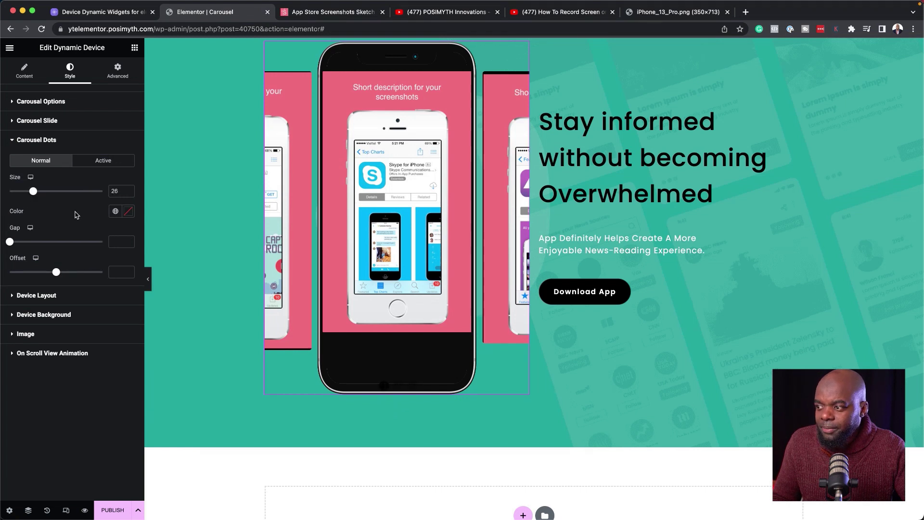
{"action": "left_click", "coordinate": [399, 387]}
{"action": "left_click", "coordinate": [411, 388]}
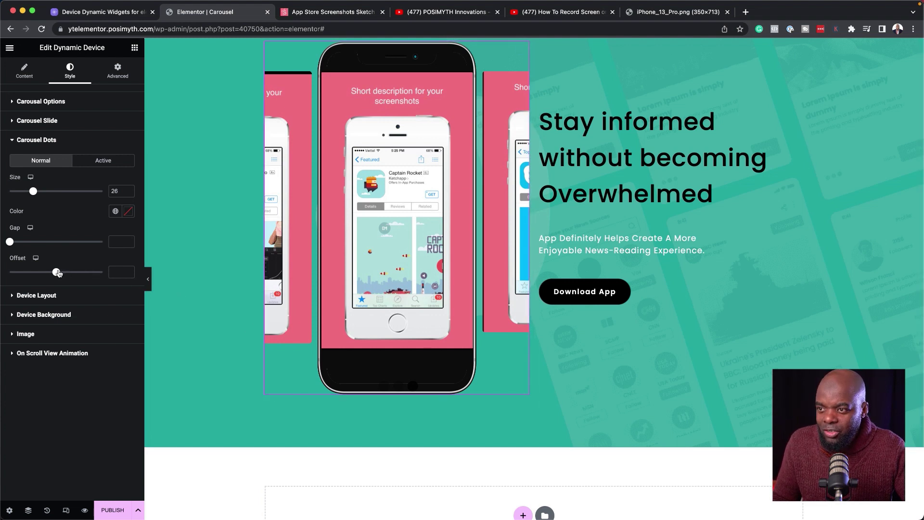
Set the dots to size 20 with offset -78 so they sit below the phone.
{"action": "left_click_drag", "start_coordinate": [58, 273], "coordinate": [51, 273]}
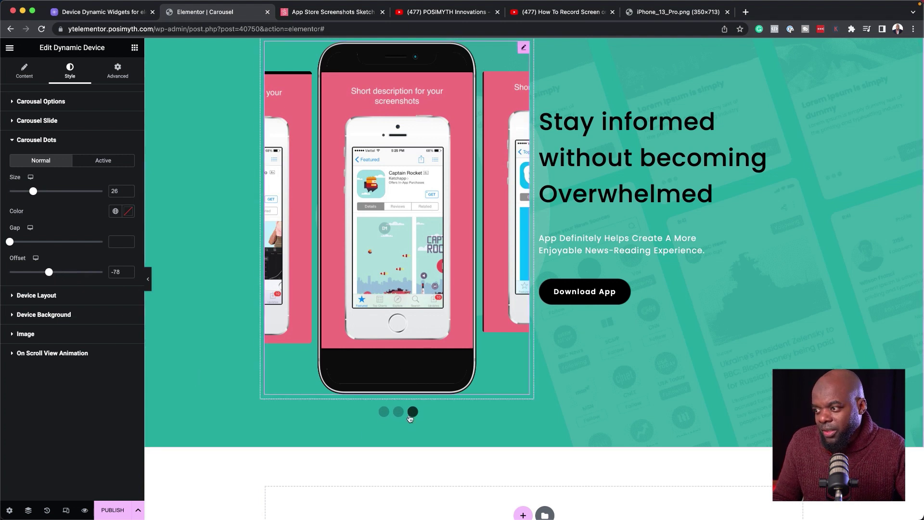
{"action": "left_click_drag", "start_coordinate": [33, 191], "coordinate": [28, 197]}
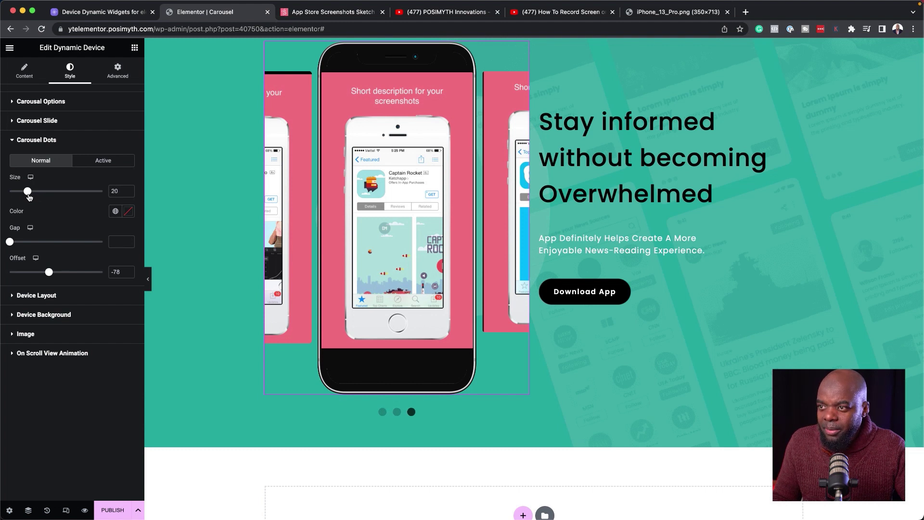
{"action": "left_click", "coordinate": [383, 412]}
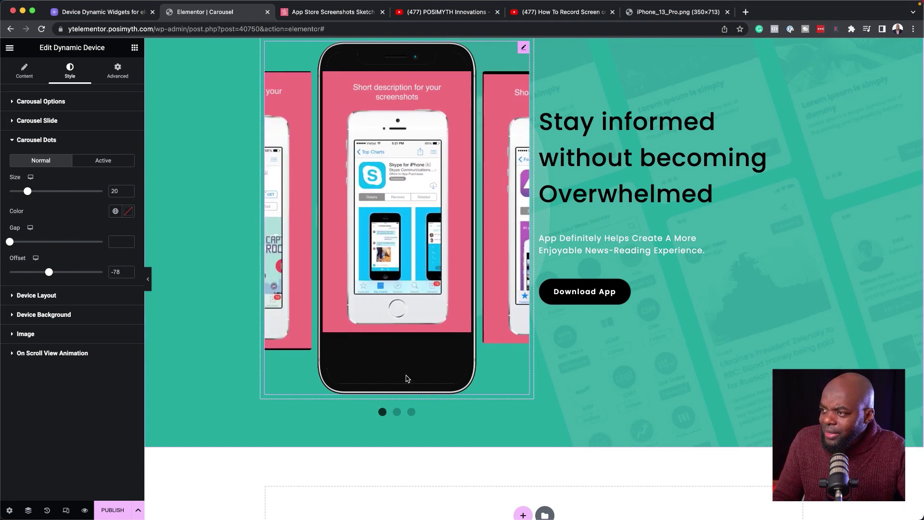
{"action": "left_click", "coordinate": [410, 412]}
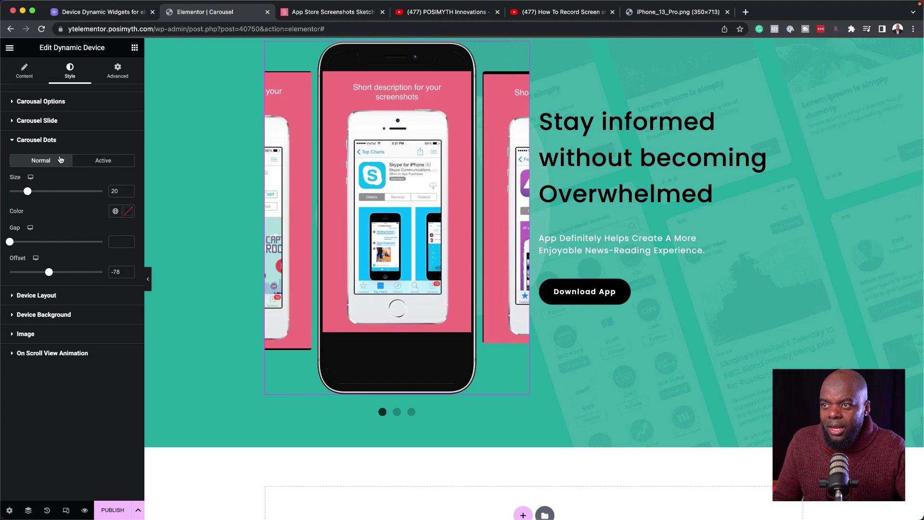
Replace the dots with previous/next arrows and step back to the Skype screenshot.
{"action": "left_click", "coordinate": [13, 141]}
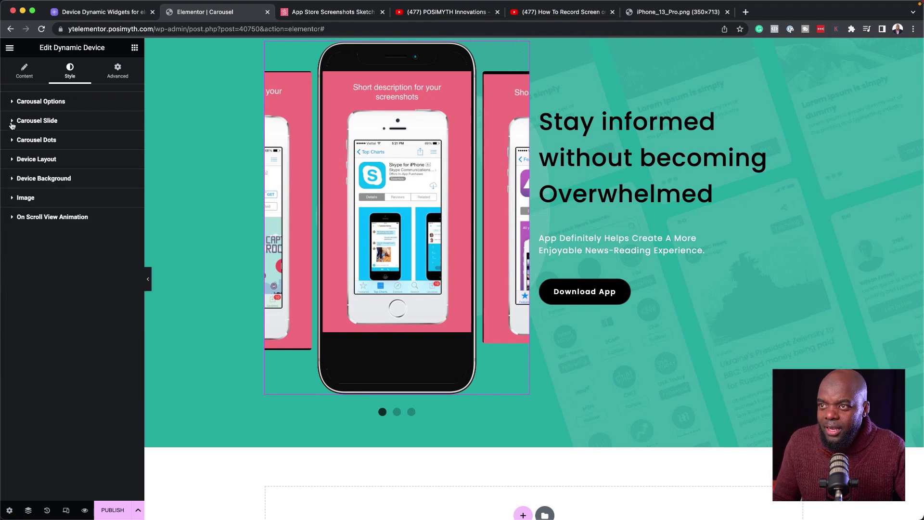
{"action": "left_click", "coordinate": [13, 120]}
{"action": "left_click", "coordinate": [14, 101]}
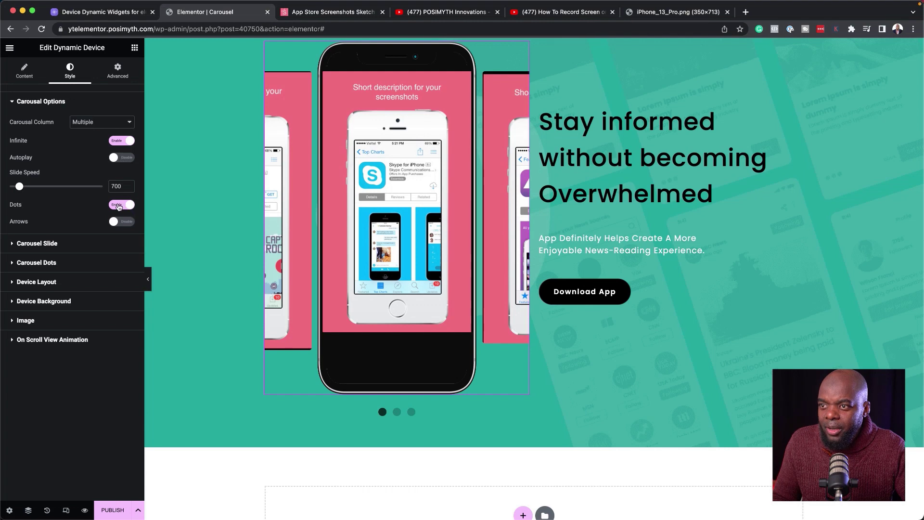
{"action": "left_click", "coordinate": [119, 206]}
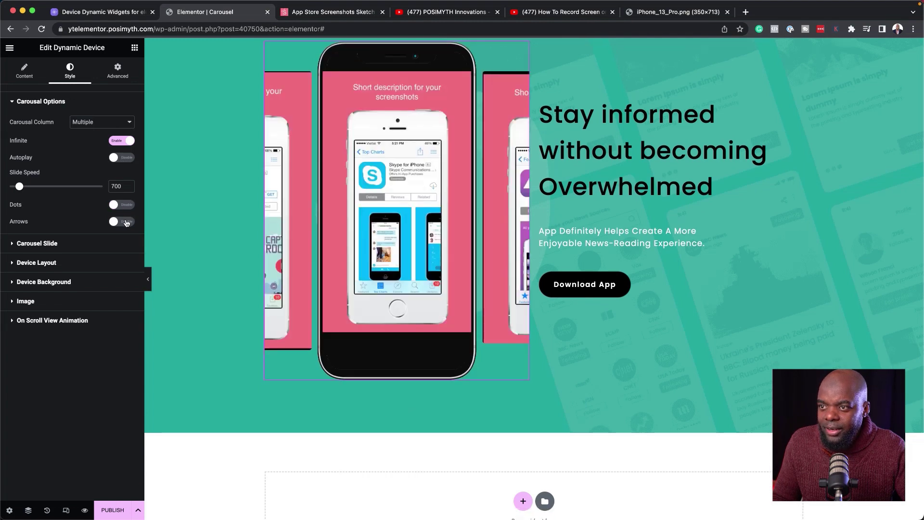
{"action": "left_click", "coordinate": [126, 221]}
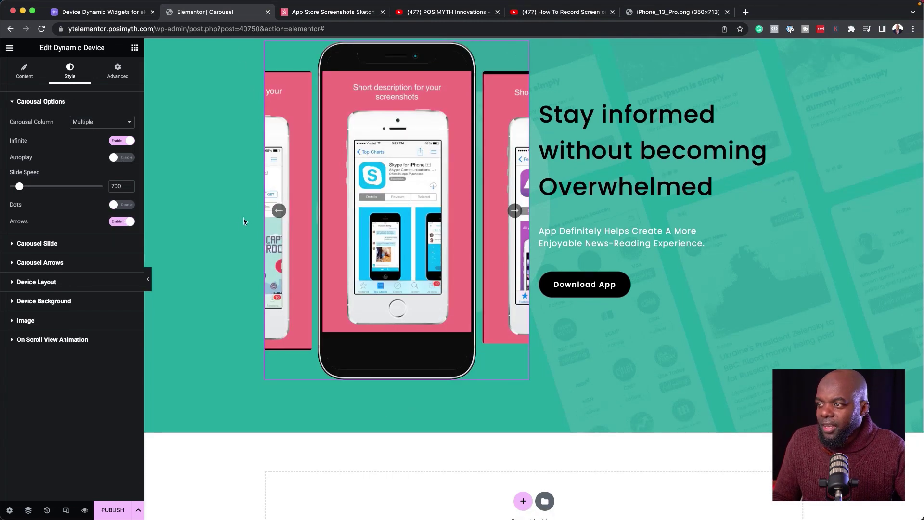
{"action": "left_click", "coordinate": [279, 212]}
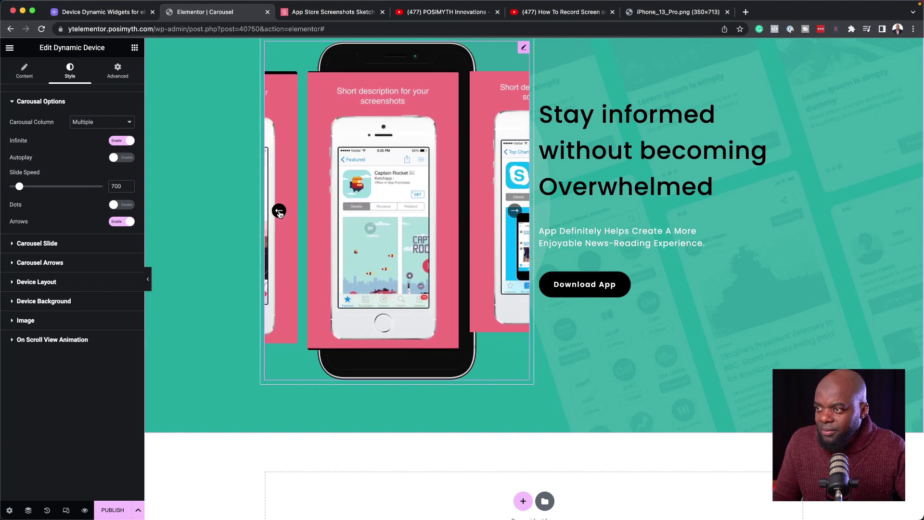
{"action": "left_click", "coordinate": [279, 212]}
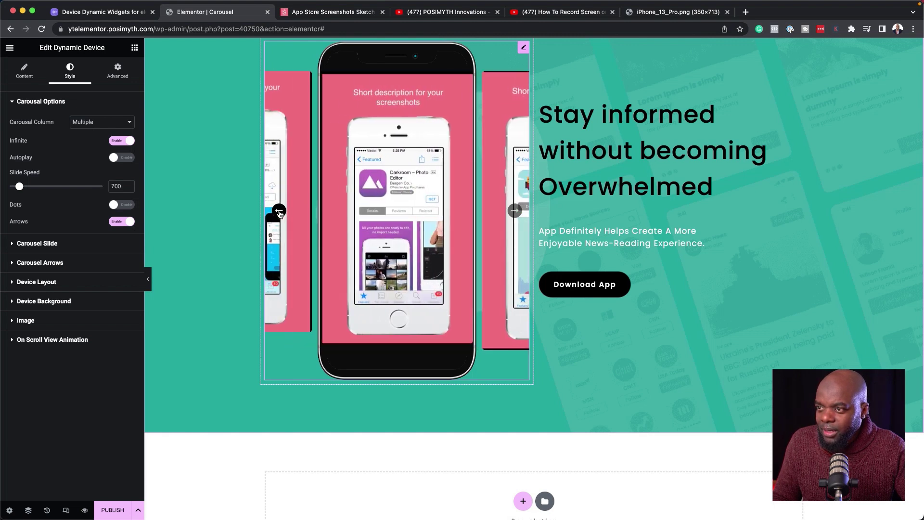
{"action": "left_click", "coordinate": [279, 212]}
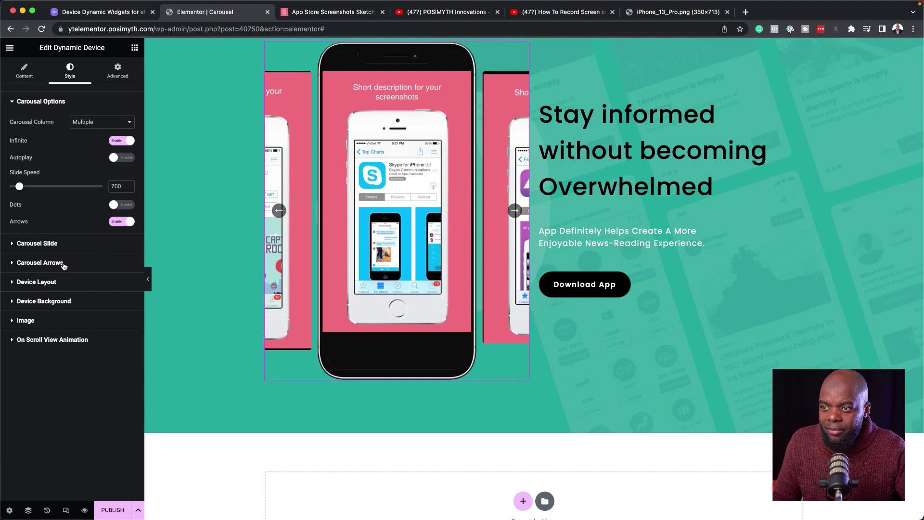
Style the arrows with offset 347, icon size 20, background size 40 and gap 124.
{"action": "left_click", "coordinate": [64, 264]}
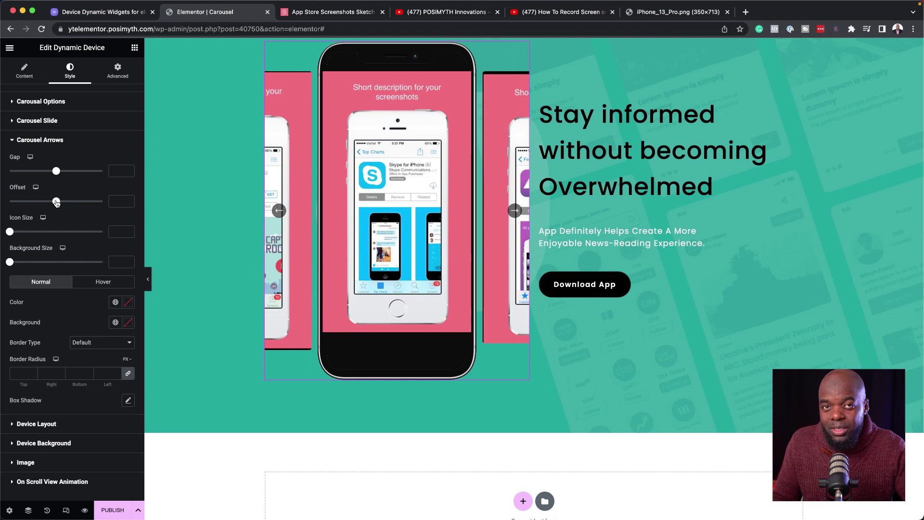
{"action": "left_click_drag", "start_coordinate": [56, 202], "coordinate": [79, 202]}
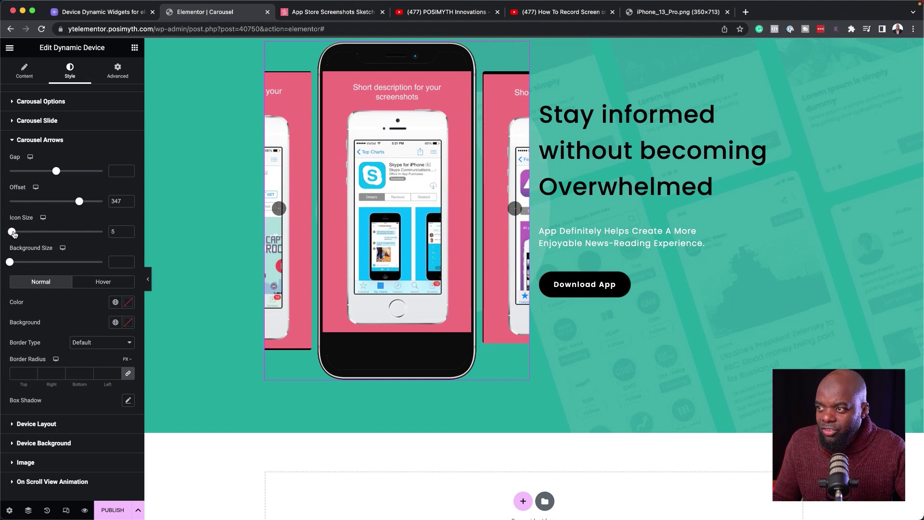
{"action": "left_click_drag", "start_coordinate": [15, 234], "coordinate": [28, 262]}
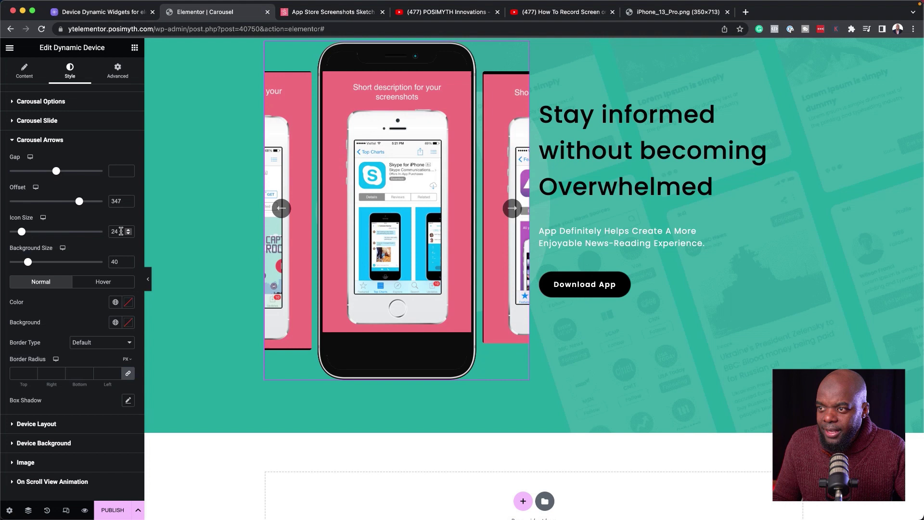
{"action": "key", "text": "Down"}
{"action": "key", "text": "Down"}
{"action": "key", "text": "Down"}
{"action": "key", "text": "Down"}
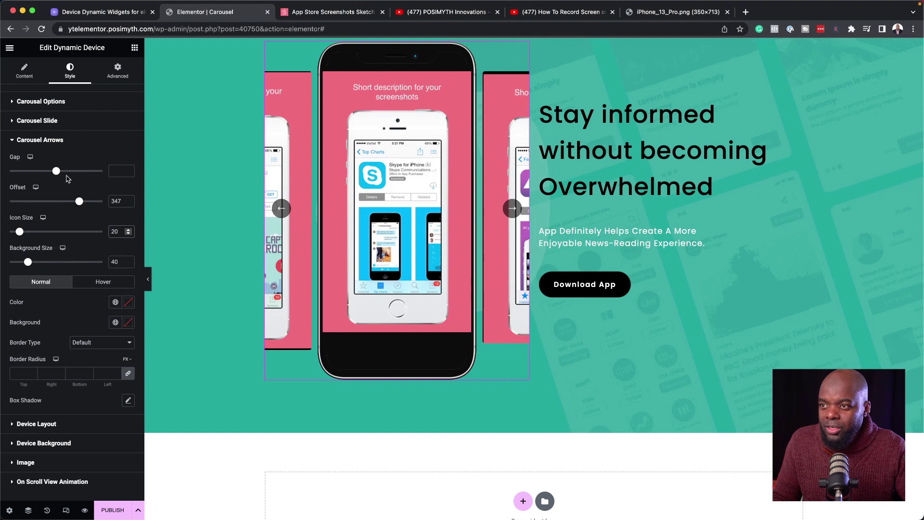
{"action": "left_click_drag", "start_coordinate": [57, 172], "coordinate": [69, 175]}
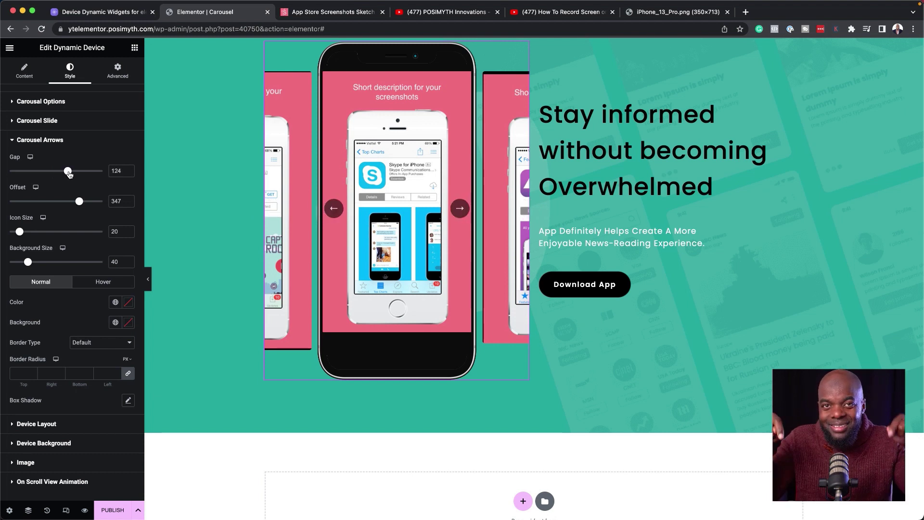
Advance the carousel repeatedly with the right arrow to test it.
{"action": "left_click", "coordinate": [460, 209]}
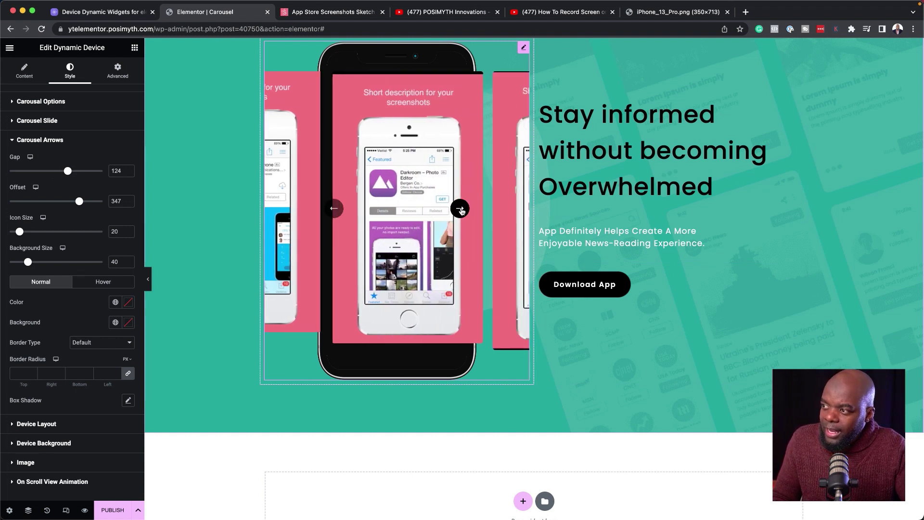
{"action": "left_click", "coordinate": [460, 209]}
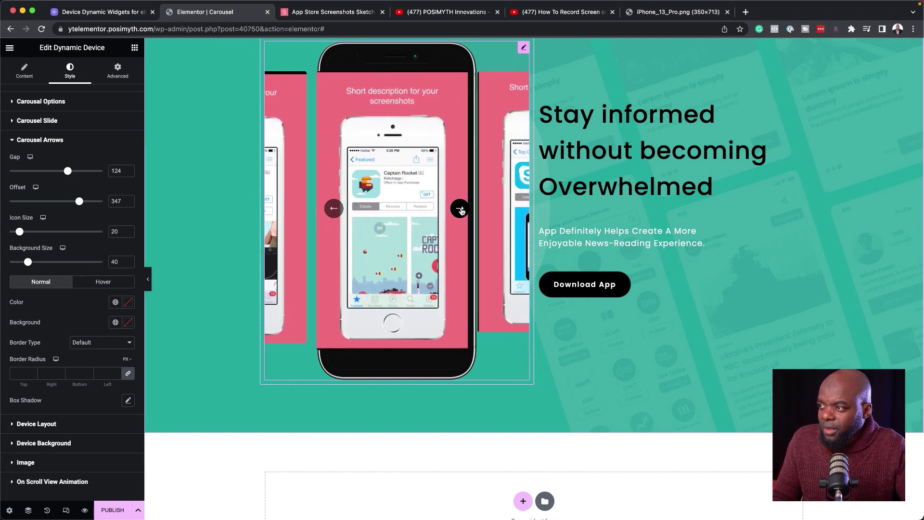
{"action": "left_click", "coordinate": [460, 209]}
{"action": "left_click", "coordinate": [459, 209]}
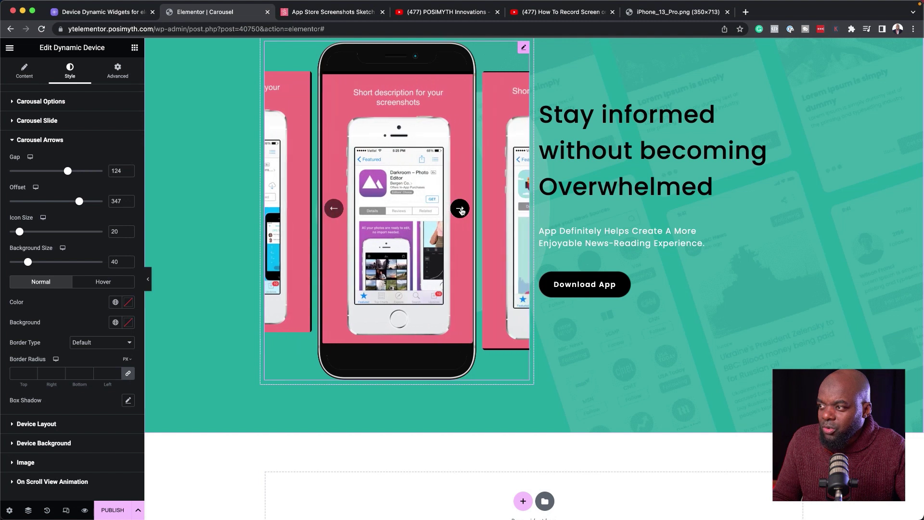
{"action": "left_click", "coordinate": [460, 209]}
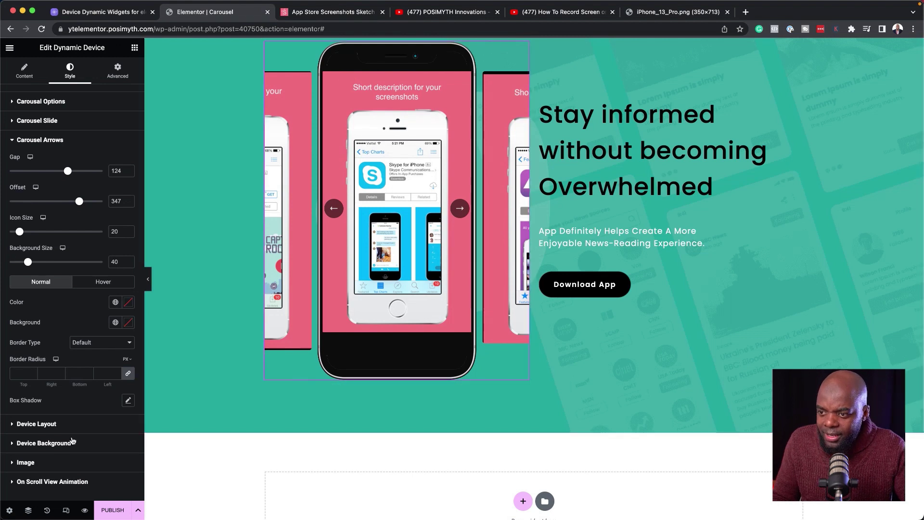
Adjust the device layout width and size the carousel images to 310 wide by 512 high.
{"action": "left_click", "coordinate": [49, 424]}
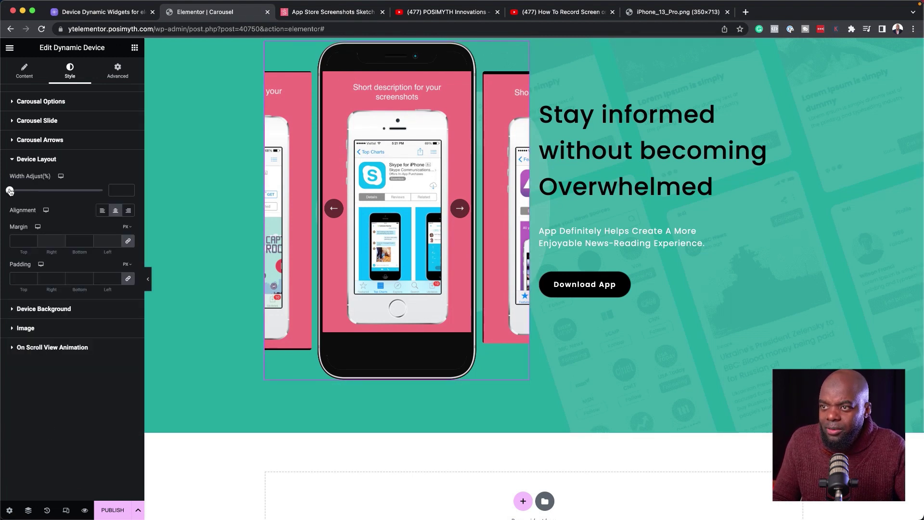
{"action": "left_click_drag", "start_coordinate": [10, 190], "coordinate": [84, 193]}
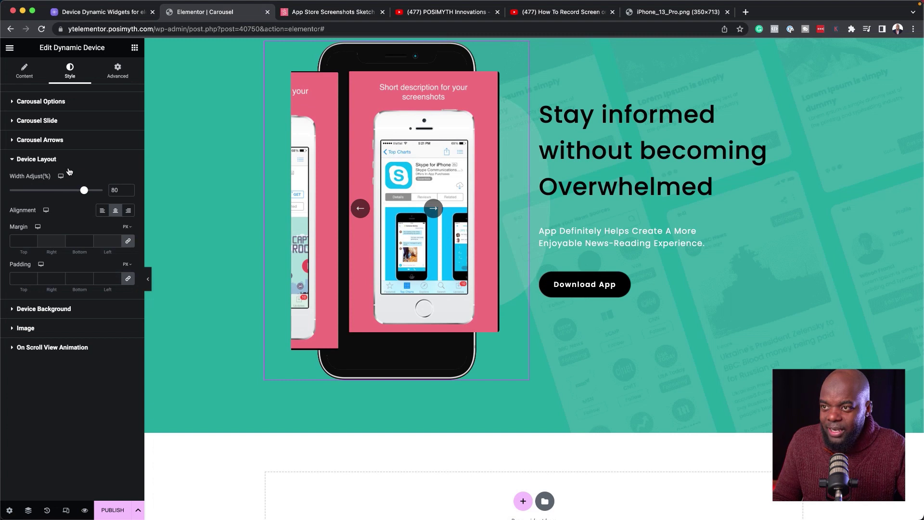
{"action": "left_click", "coordinate": [65, 328]}
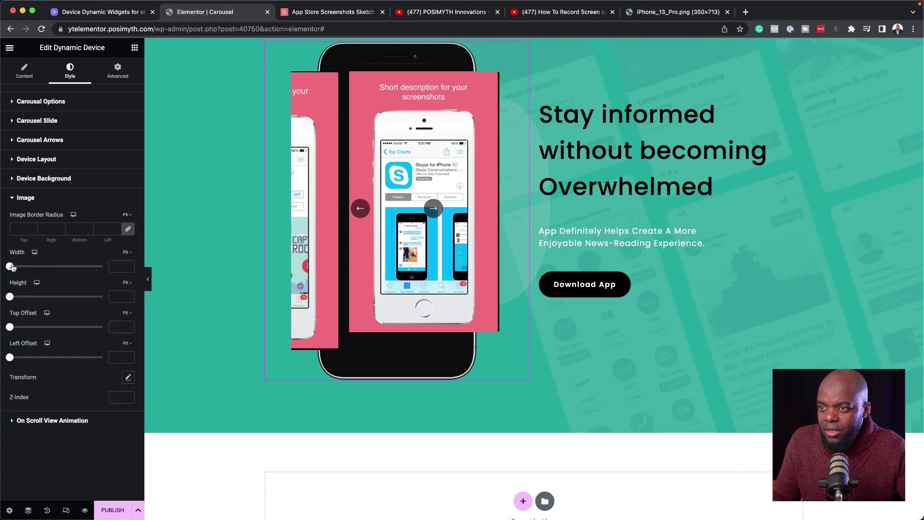
{"action": "left_click_drag", "start_coordinate": [12, 267], "coordinate": [40, 269]}
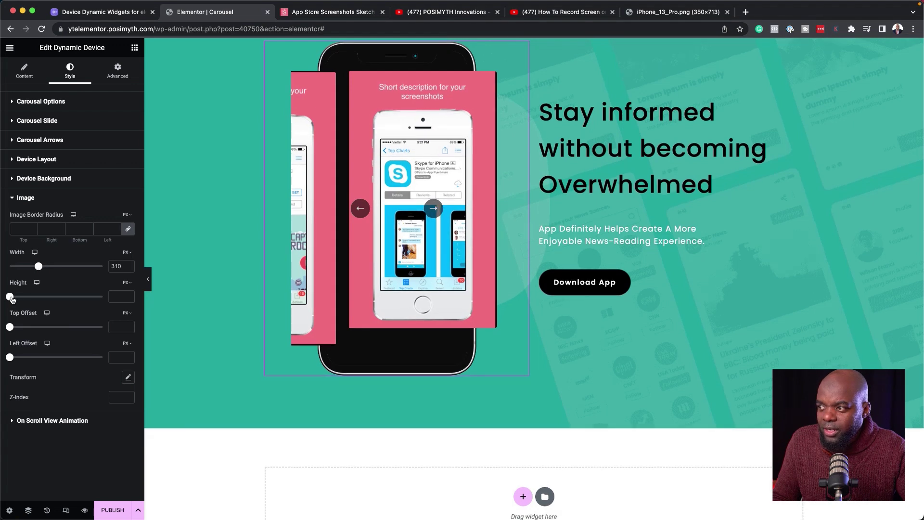
{"action": "left_click_drag", "start_coordinate": [9, 297], "coordinate": [58, 299]}
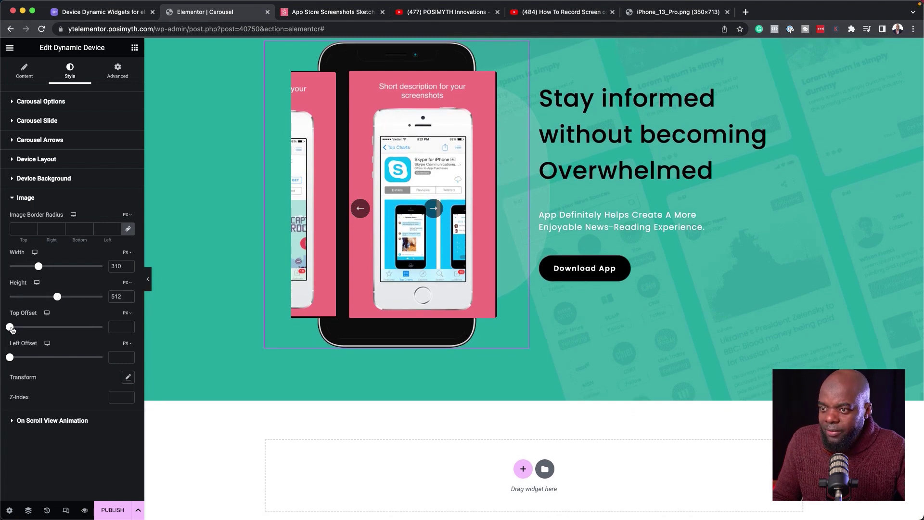
Offset the carousel images 10 from the top and 282 from the left inside the phone screen.
{"action": "left_click_drag", "start_coordinate": [12, 329], "coordinate": [13, 330]}
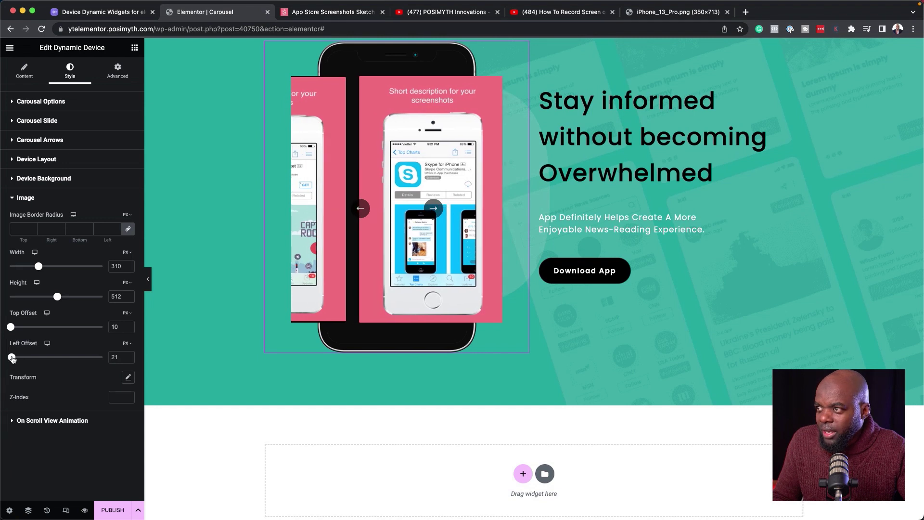
{"action": "left_click_drag", "start_coordinate": [10, 359], "coordinate": [36, 359]}
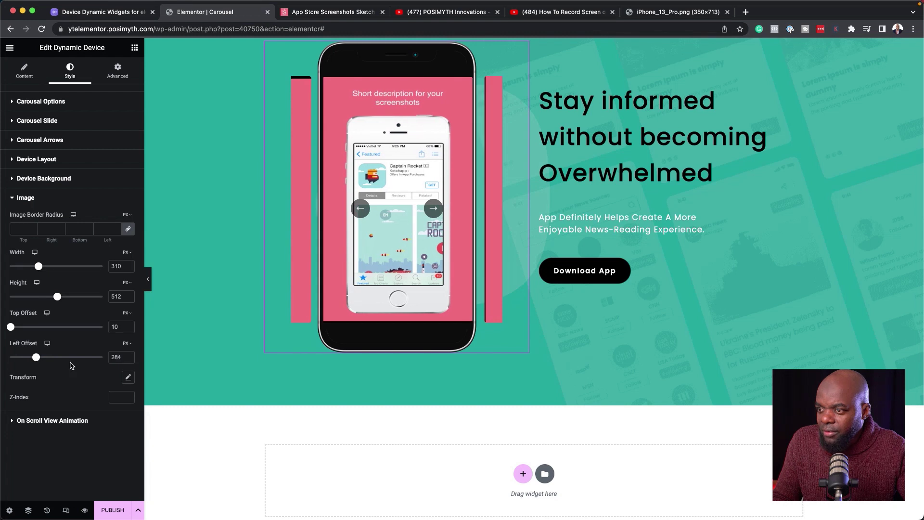
{"action": "left_click", "coordinate": [128, 359]}
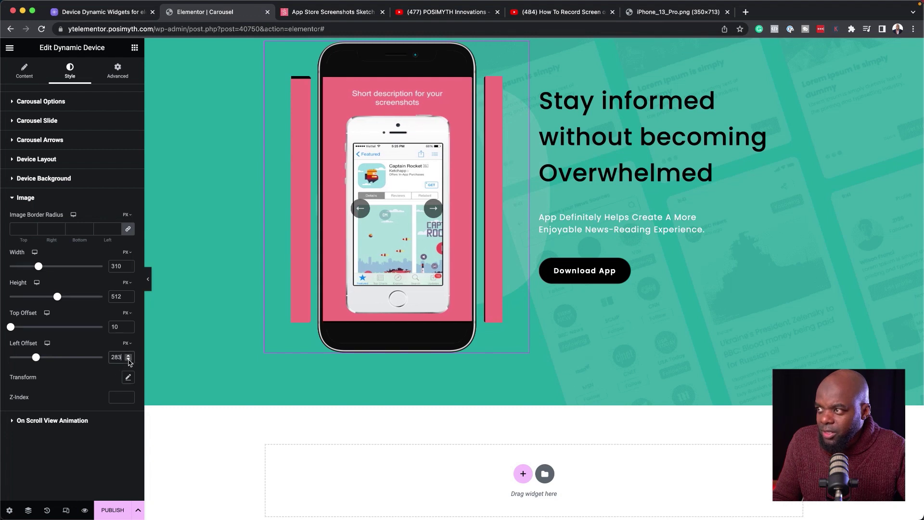
{"action": "left_click", "coordinate": [128, 359]}
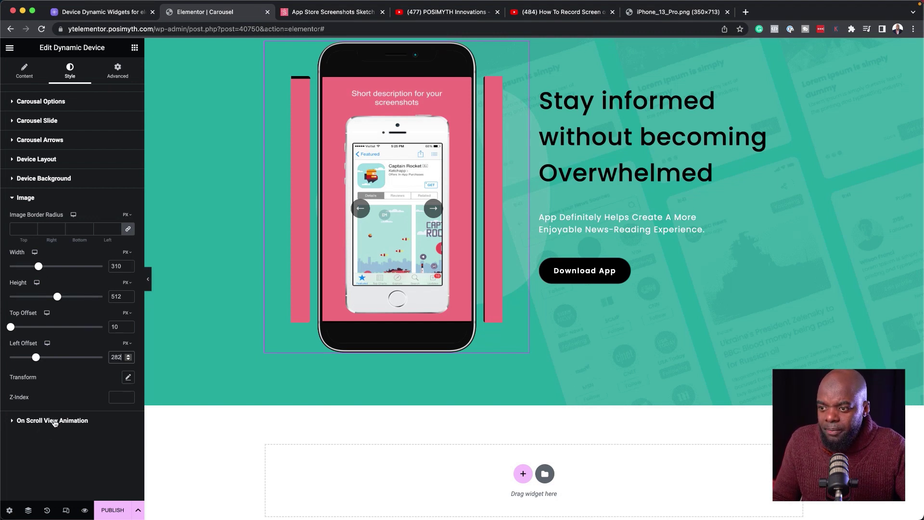
Set the carousel slide gap to 33, list margin to 10 and slide space to 20.
{"action": "left_click", "coordinate": [48, 121]}
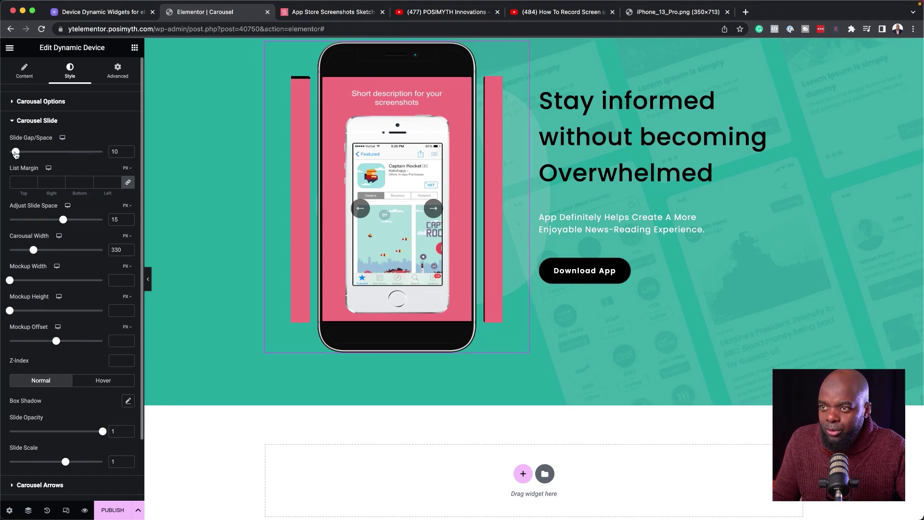
{"action": "mouse_move", "coordinate": [15, 153]}
{"action": "left_mouse_down"}
{"action": "mouse_move", "coordinate": [30, 153]}
{"action": "mouse_move", "coordinate": [18, 153]}
{"action": "left_mouse_up"}
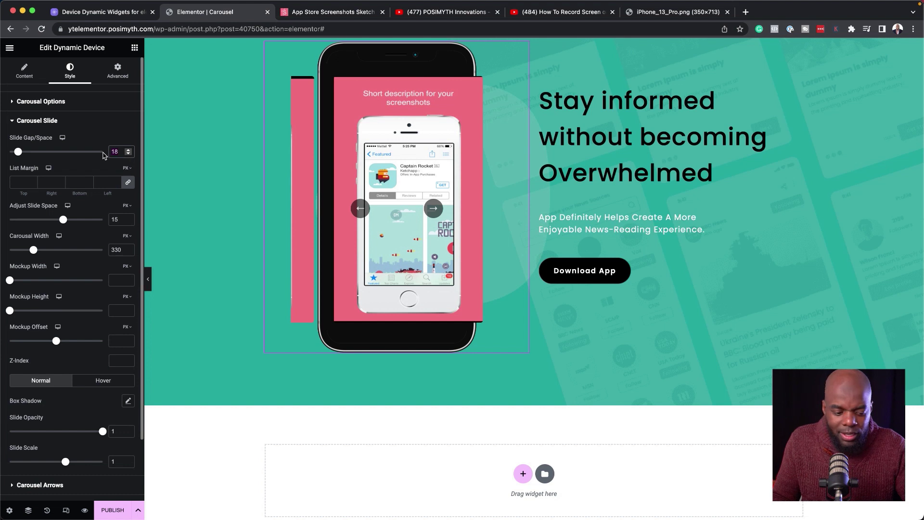
{"action": "double_click", "coordinate": [115, 152]}
{"action": "type", "text": "10"}
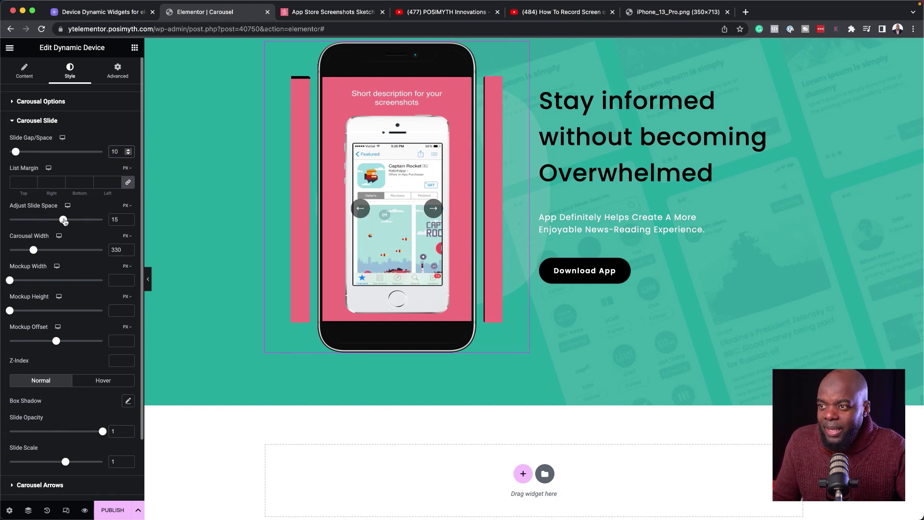
{"action": "left_click_drag", "start_coordinate": [63, 221], "coordinate": [31, 227]}
Make the phone mockup 630 tall with offset 10, and give slides a 10 px margin.
{"action": "left_click_drag", "start_coordinate": [10, 310], "coordinate": [67, 316]}
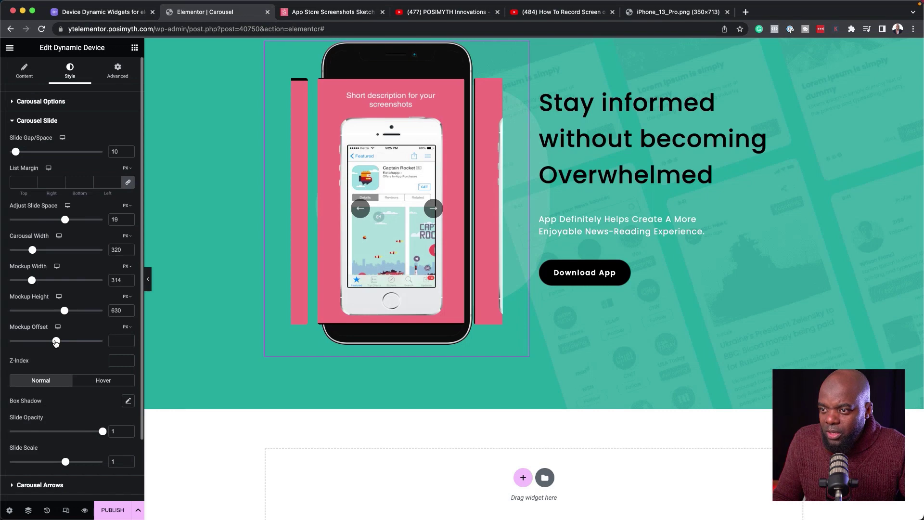
{"action": "left_click_drag", "start_coordinate": [56, 342], "coordinate": [57, 341]}
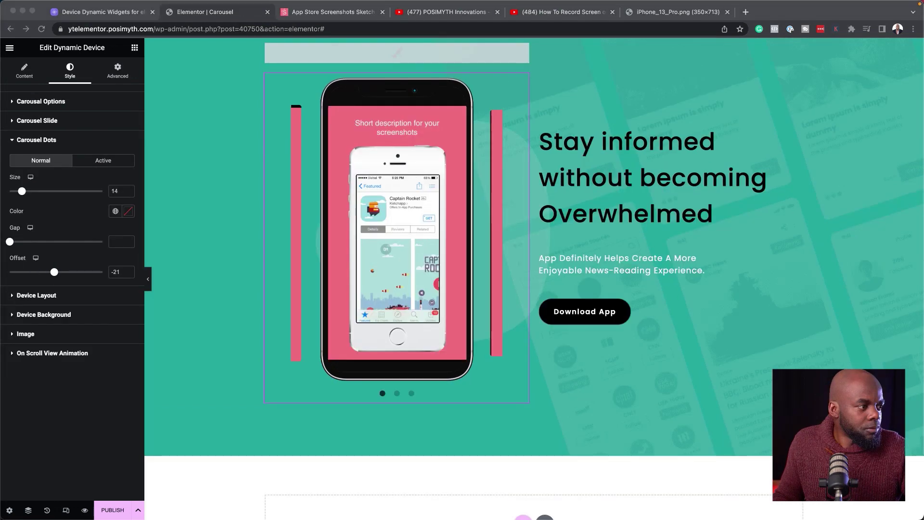
{"action": "left_click", "coordinate": [48, 121]}
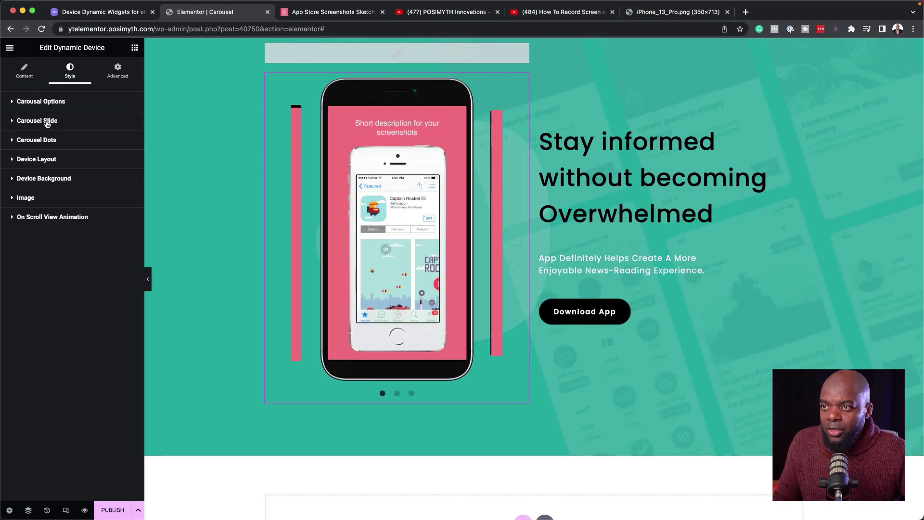
{"action": "left_click", "coordinate": [46, 122]}
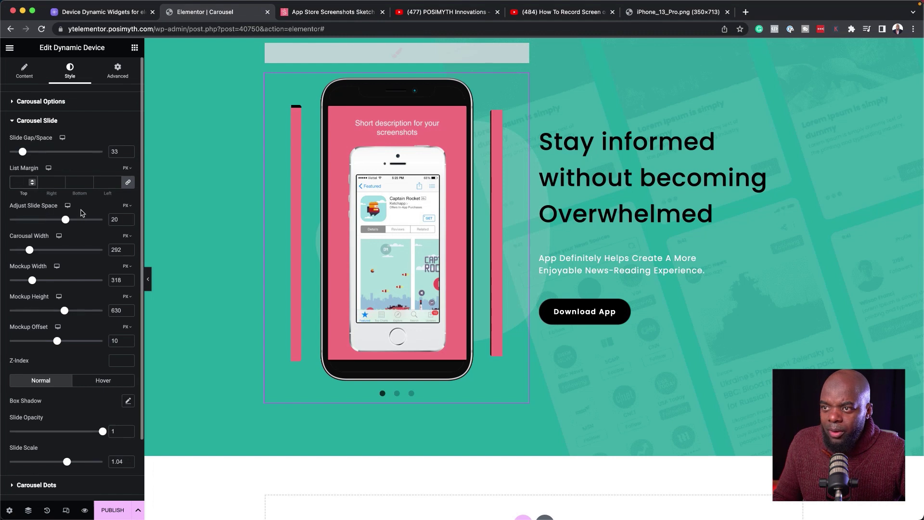
{"action": "type", "text": "10"}
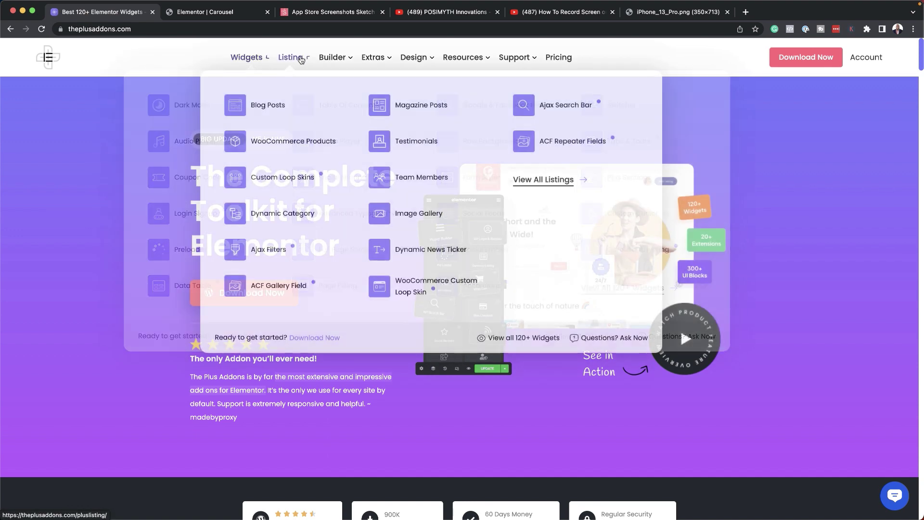
{"action": "mouse_move", "coordinate": [343, 60]}
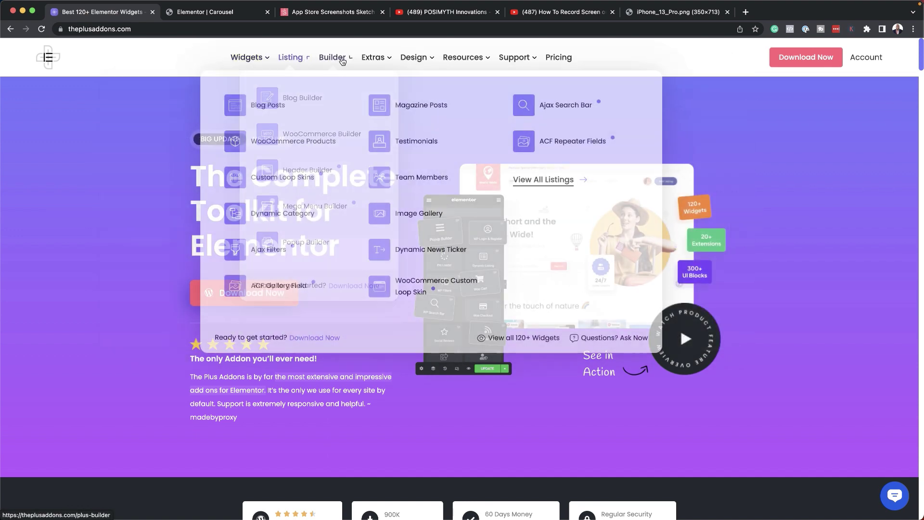